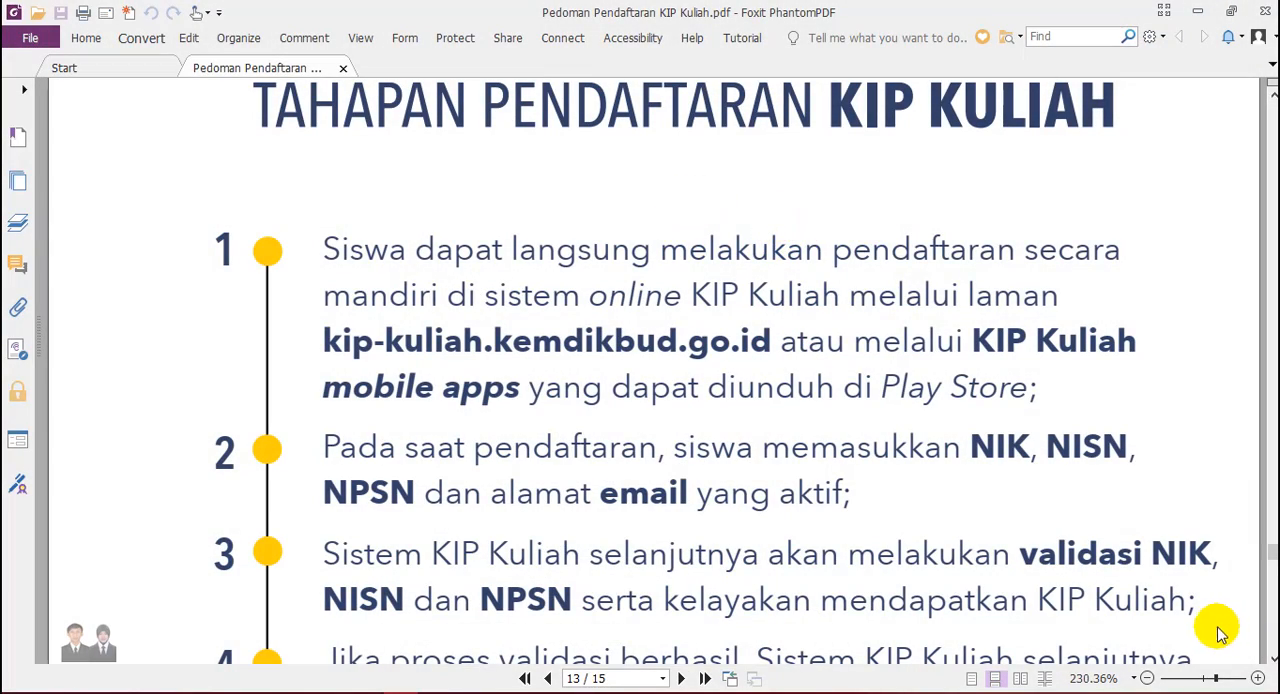
- Read through the KIP Kuliah registration stages on page 13 of the guideline PDF, from stage 1 onward
{"action": "left_click", "coordinate": [1271, 664]}
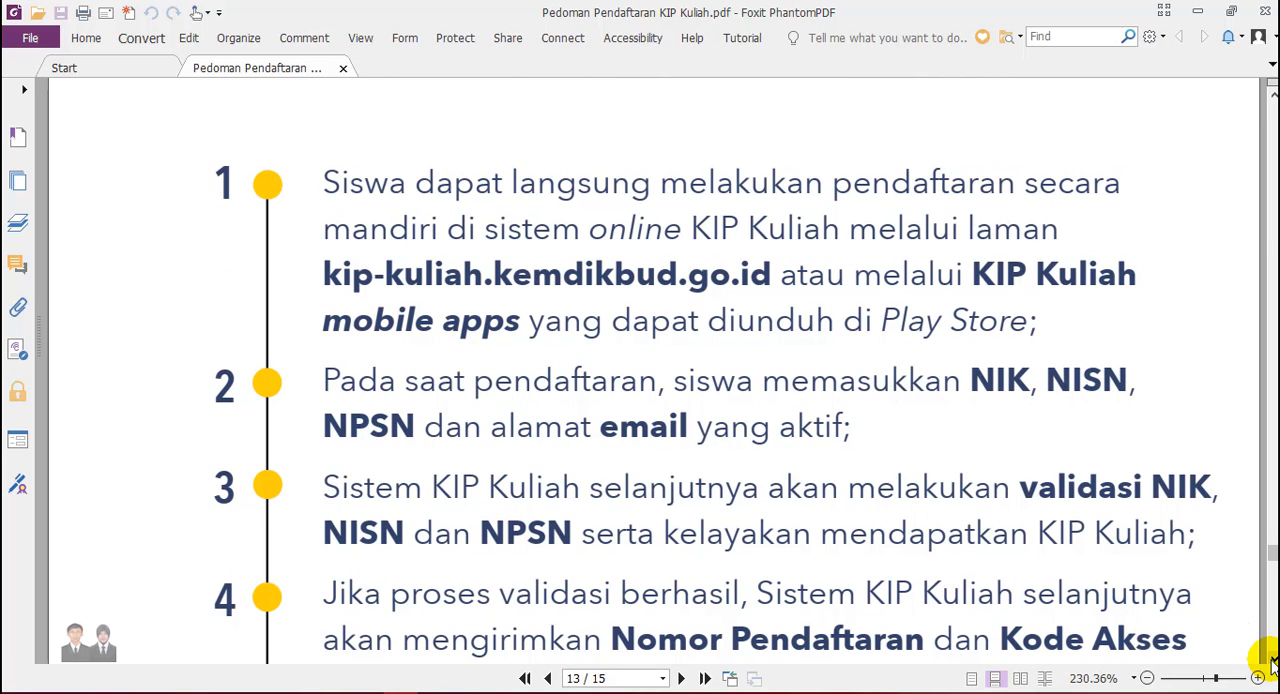
{"action": "left_click", "coordinate": [1271, 664]}
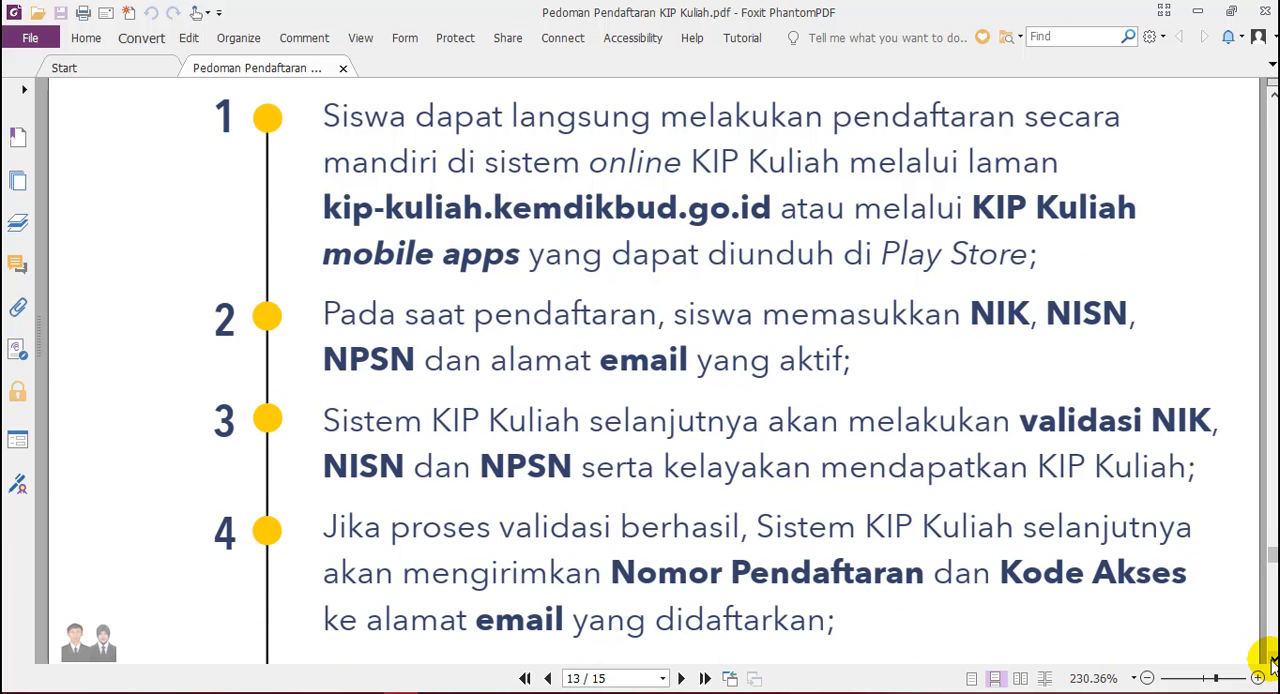
{"action": "left_click", "coordinate": [1271, 664]}
{"action": "scroll", "coordinate": [1006, 391], "scroll_direction": "down", "scroll_amount": 2}
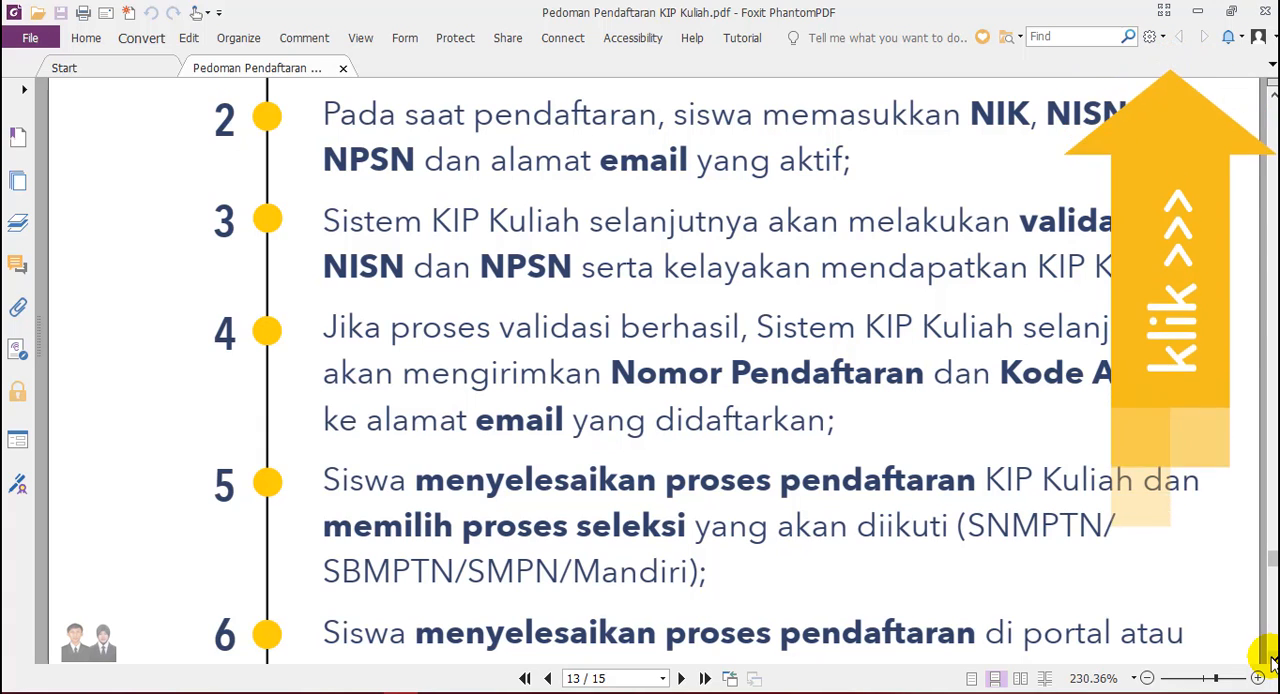
{"action": "scroll", "coordinate": [1268, 660], "scroll_direction": "down", "scroll_amount": 3}
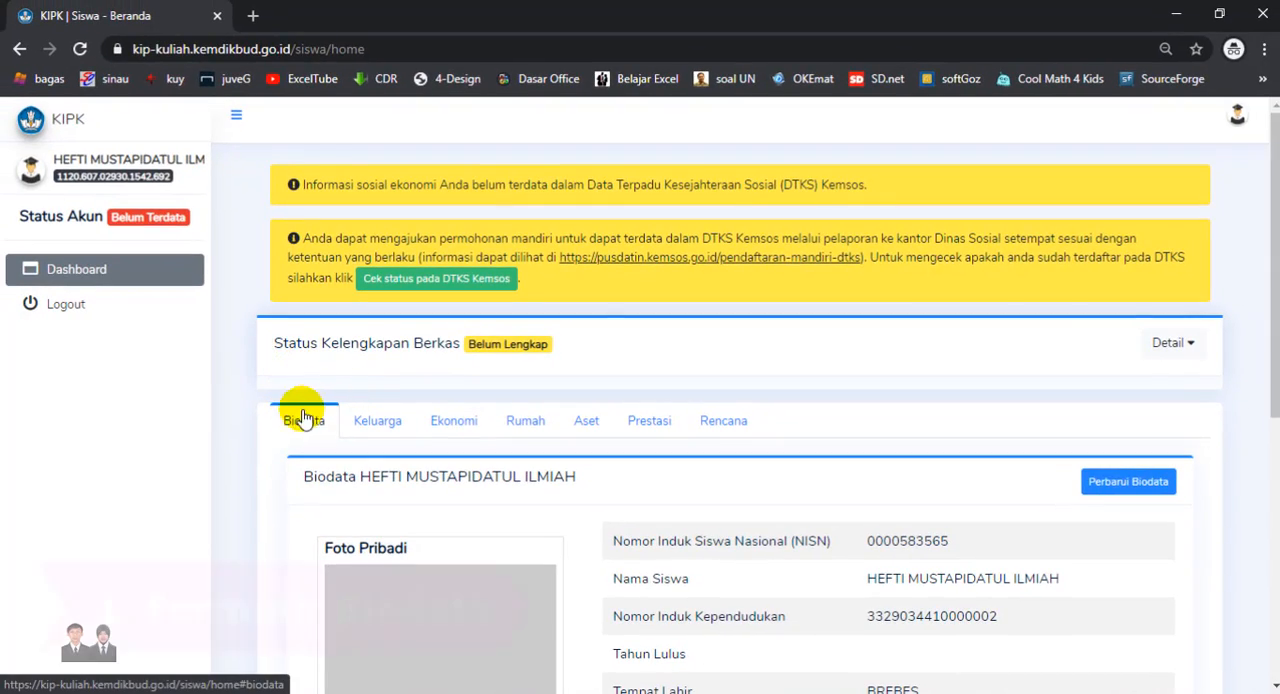
- Switch to the KIP Kuliah student dashboard in the browser, open the biodata for updating and set the graduation year to 2020
{"action": "left_click", "coordinate": [1110, 486]}
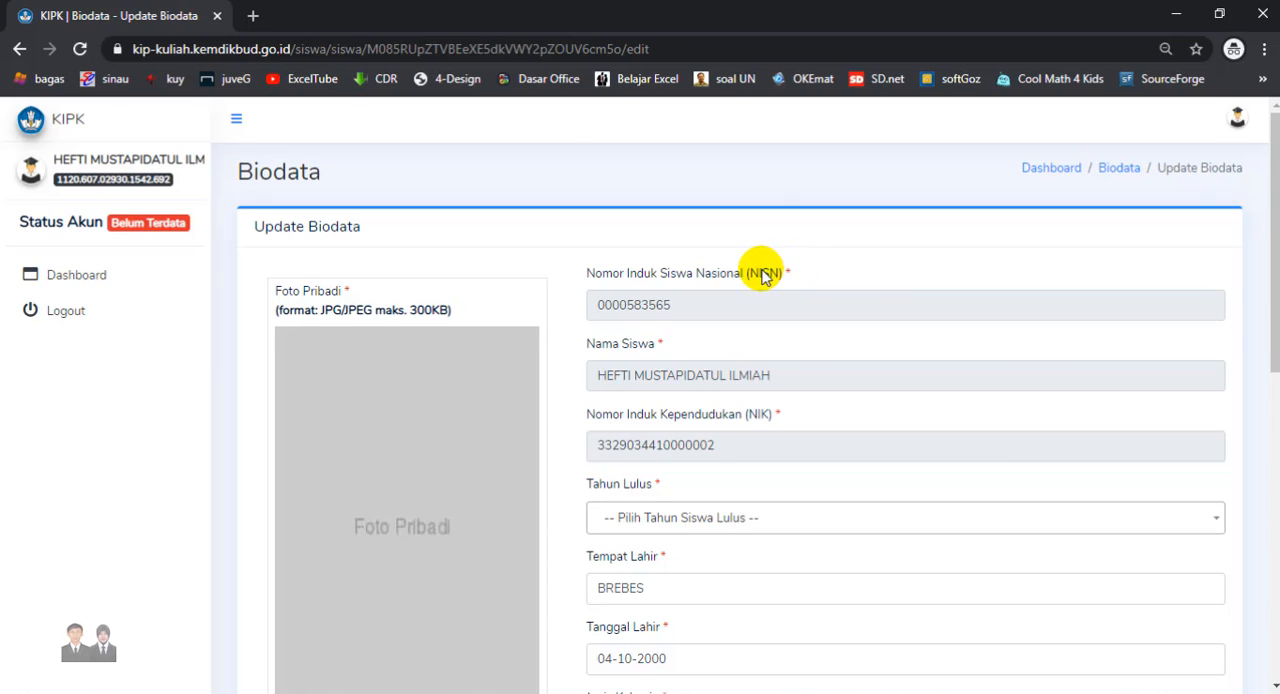
{"action": "scroll", "coordinate": [775, 271], "scroll_direction": "down", "scroll_amount": 1}
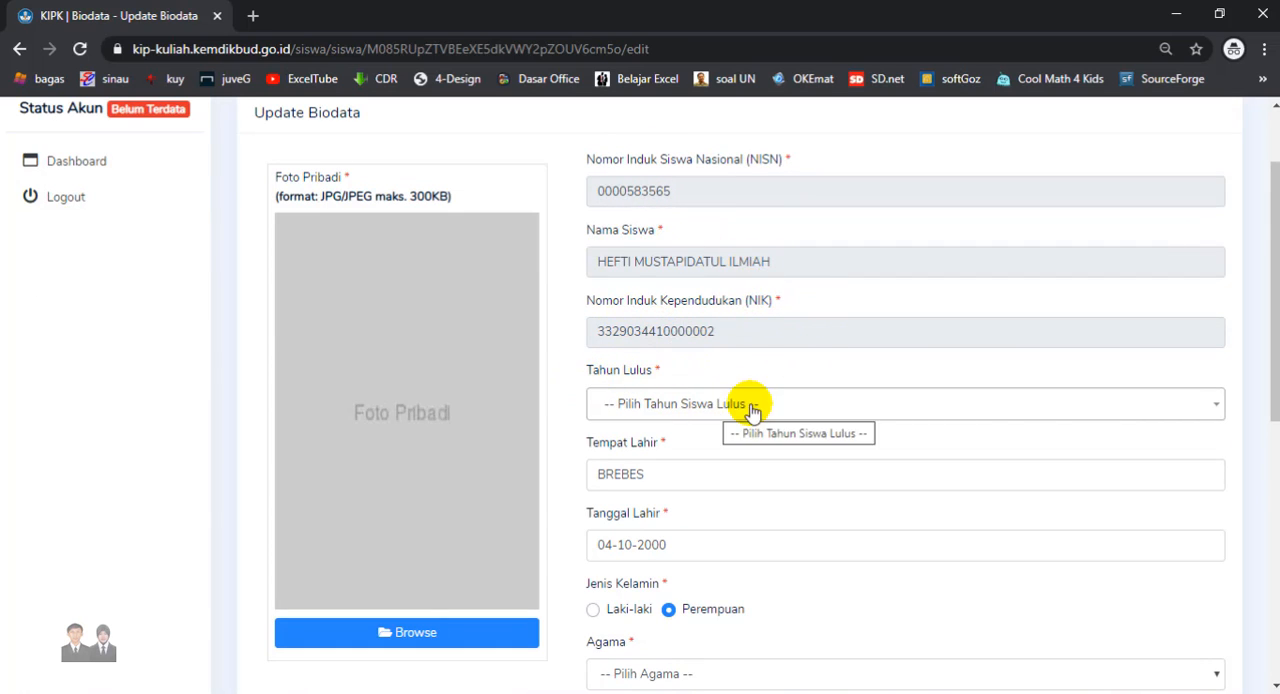
{"action": "left_click", "coordinate": [829, 404]}
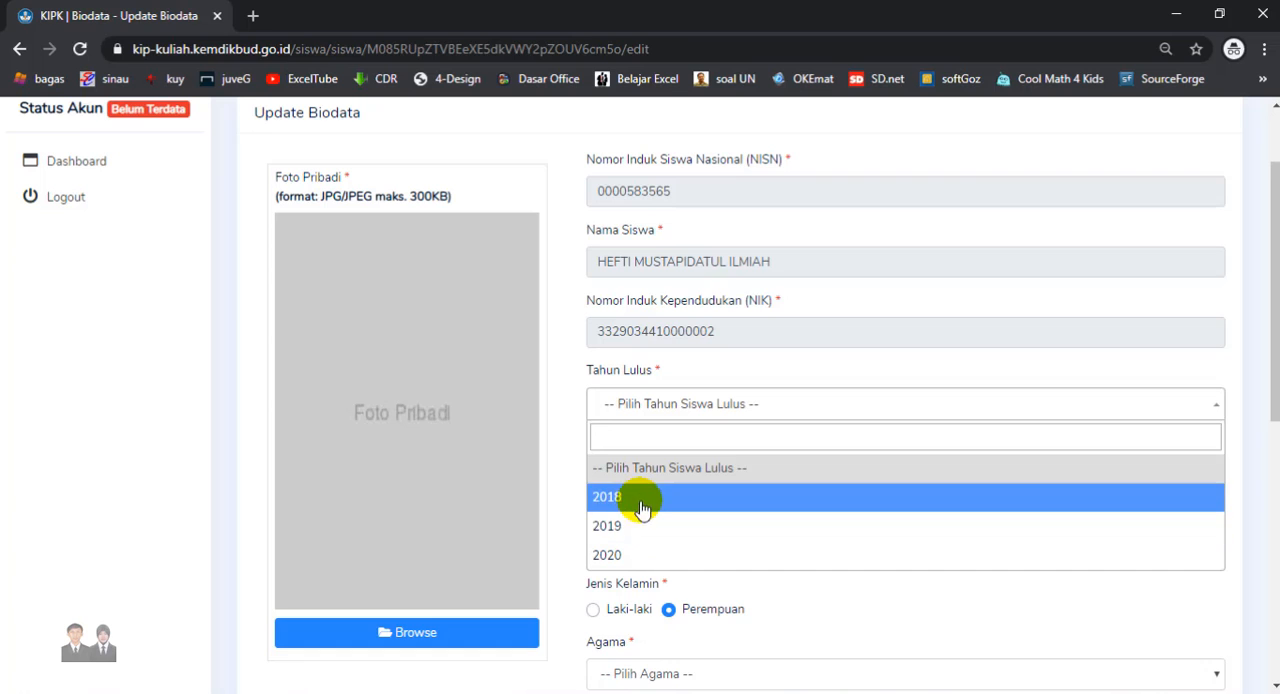
{"action": "left_click", "coordinate": [626, 555]}
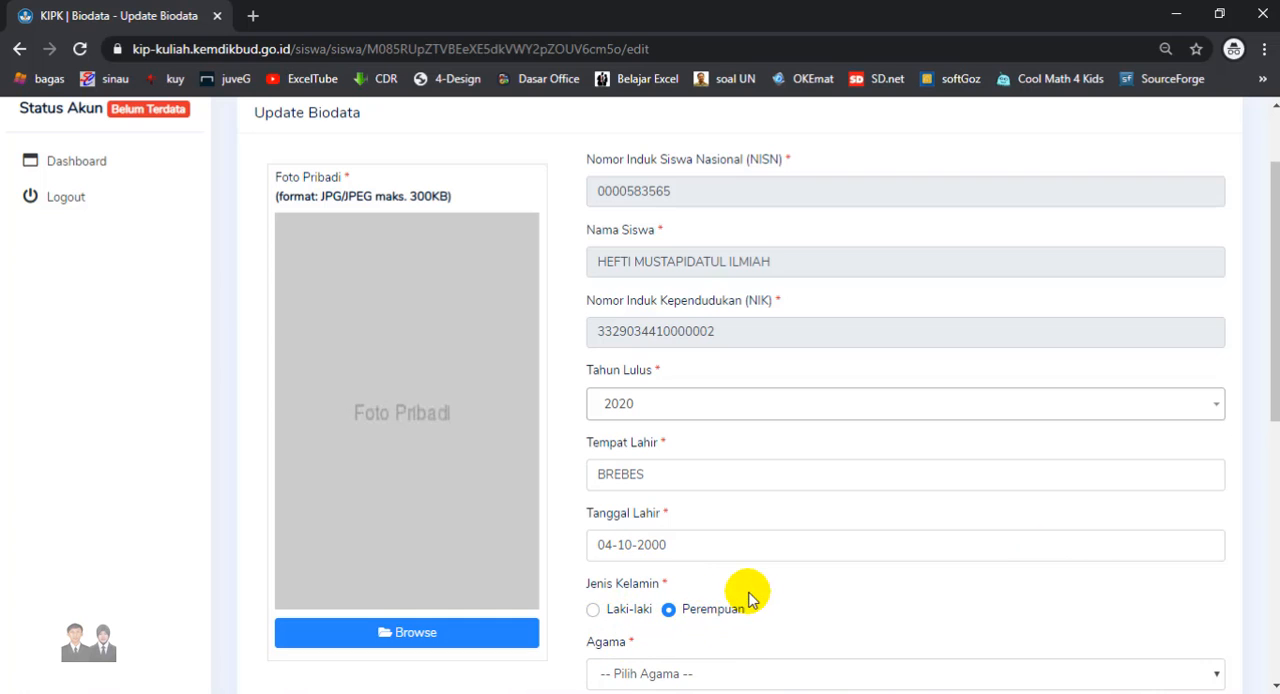
- Set the religion to Islam and fill in the student's home address, regency/city and postal code
{"action": "scroll", "coordinate": [604, 117], "scroll_direction": "down", "scroll_amount": 5}
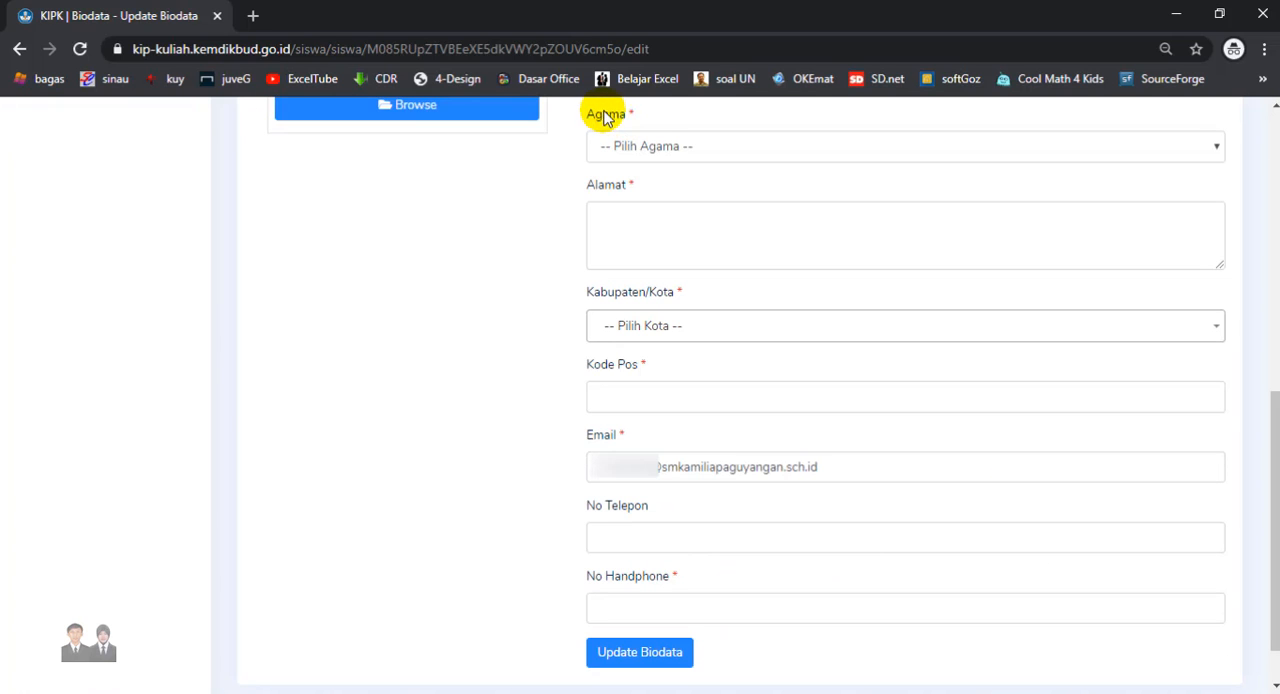
{"action": "left_click", "coordinate": [694, 148]}
{"action": "left_click", "coordinate": [632, 190]}
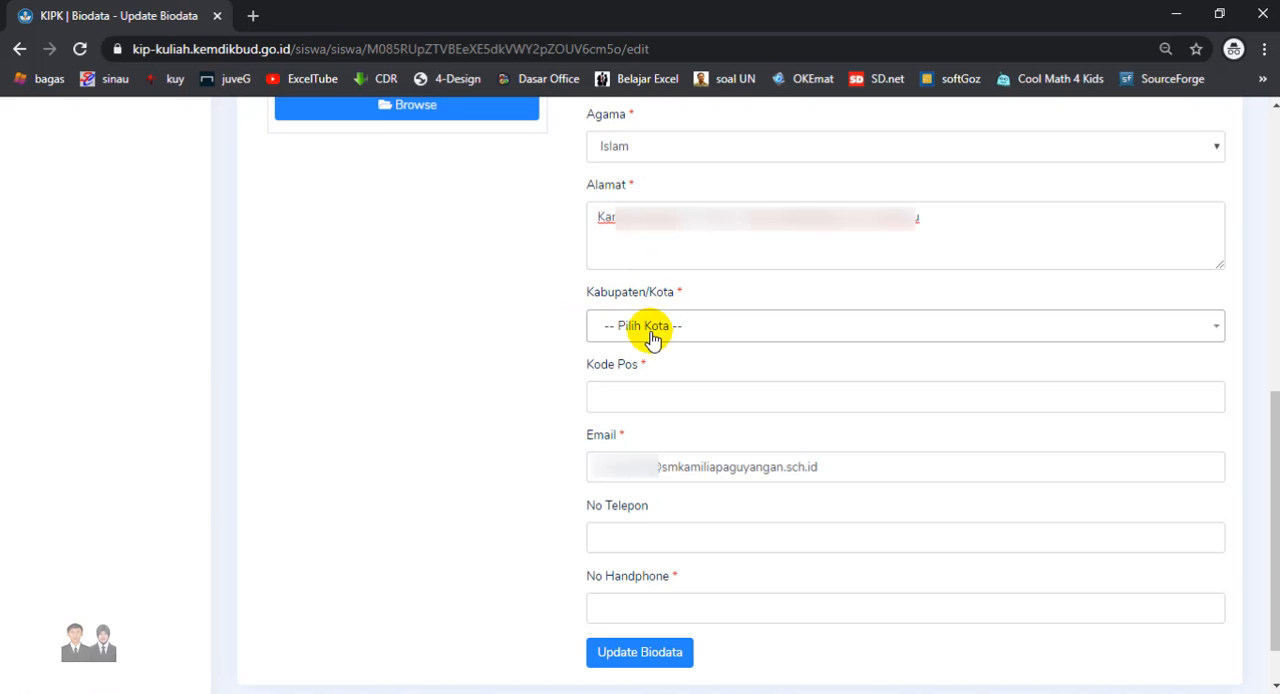
{"action": "left_click", "coordinate": [651, 330]}
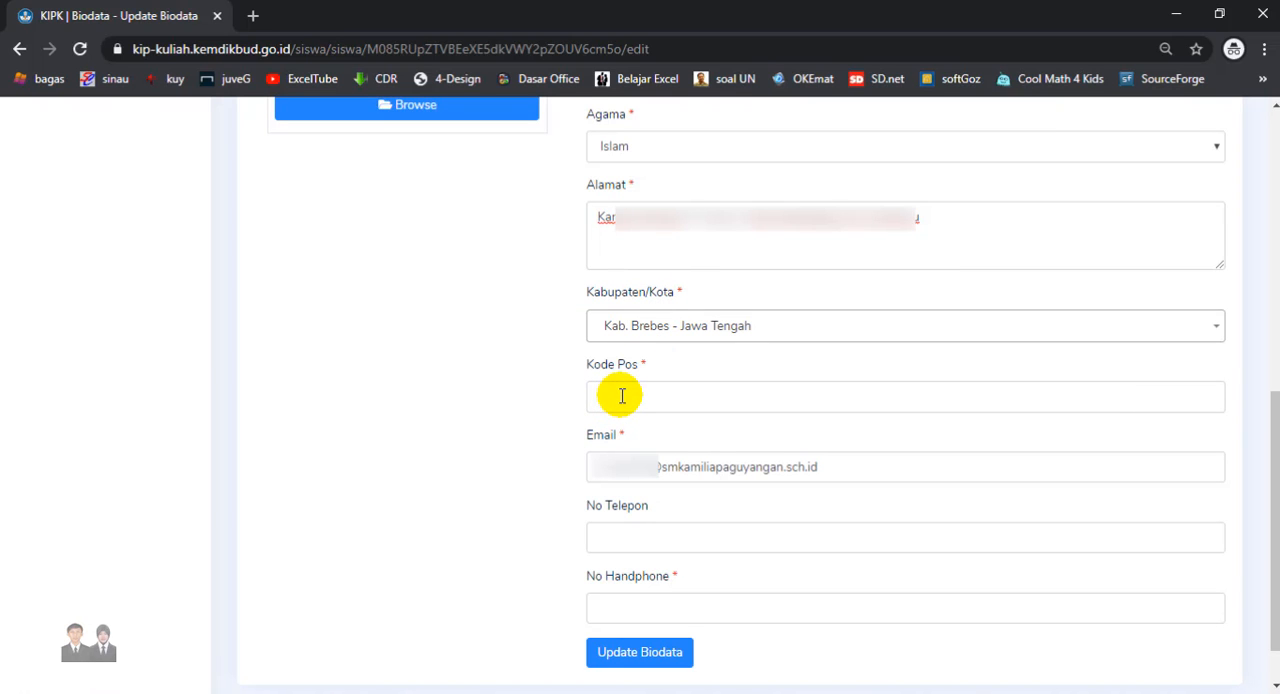
{"action": "left_click", "coordinate": [621, 396]}
{"action": "type", "text": "52273"}
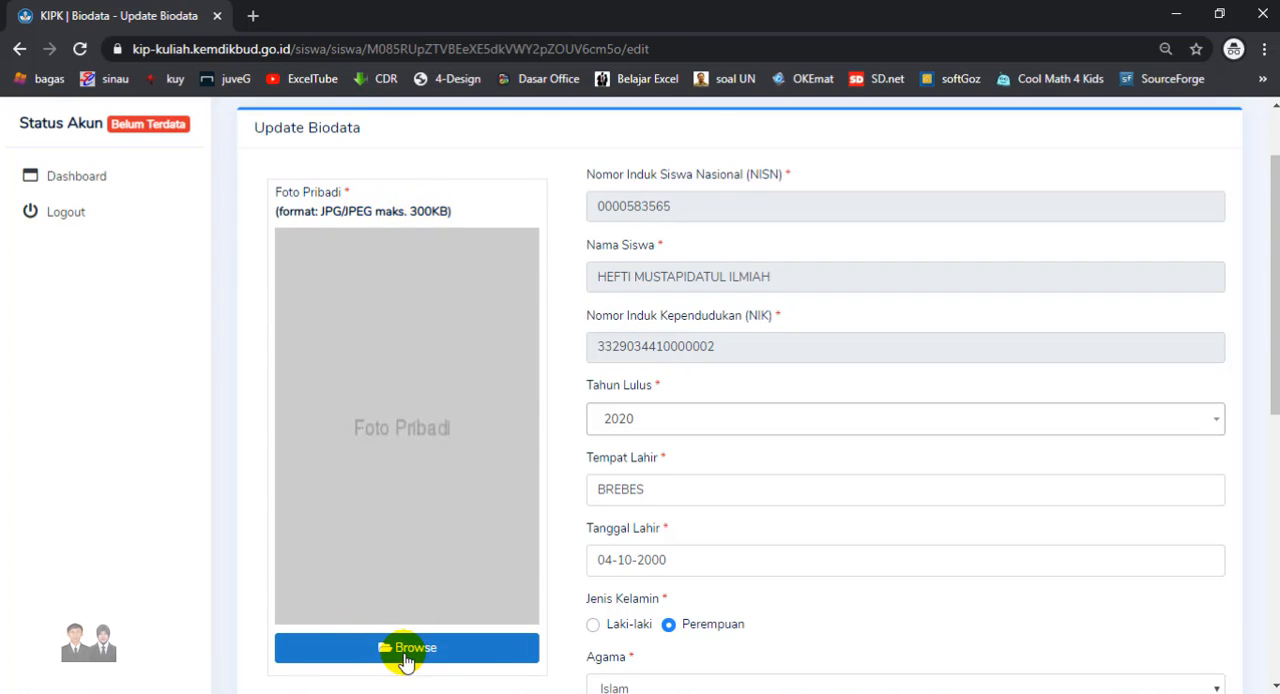
- Upload 207.jpg as the student's personal photo and submit the biodata update
{"action": "left_click", "coordinate": [406, 648]}
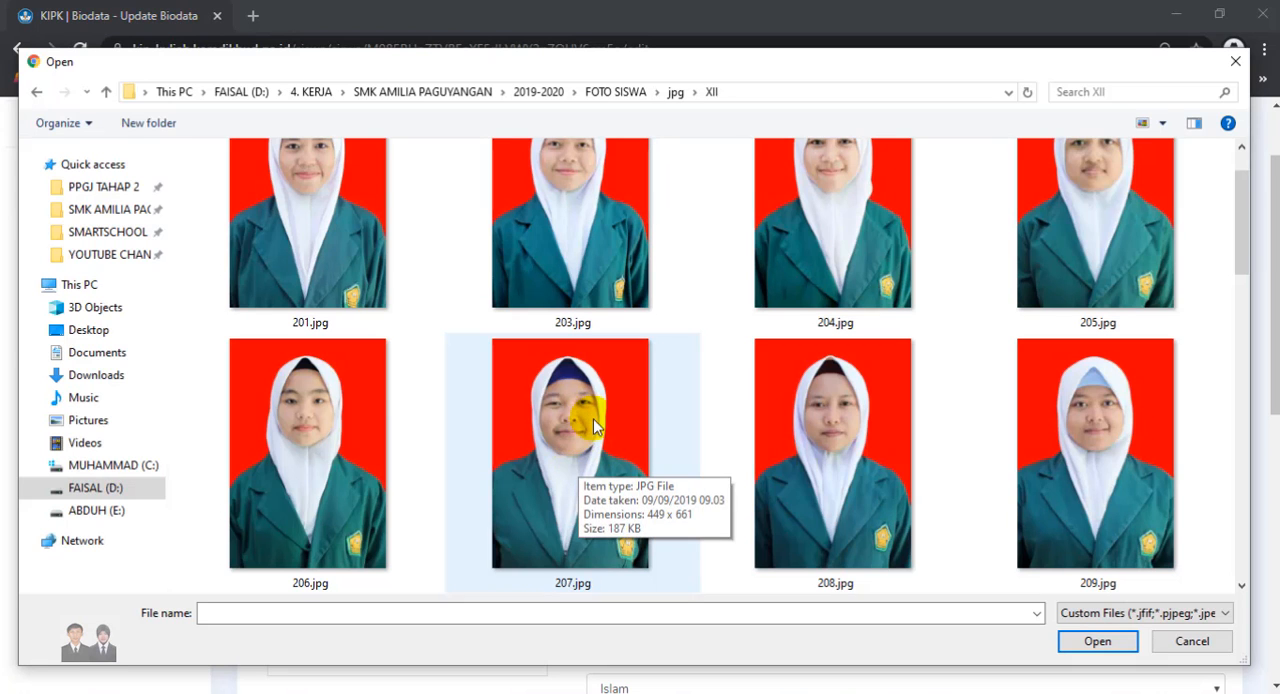
{"action": "left_click", "coordinate": [581, 435]}
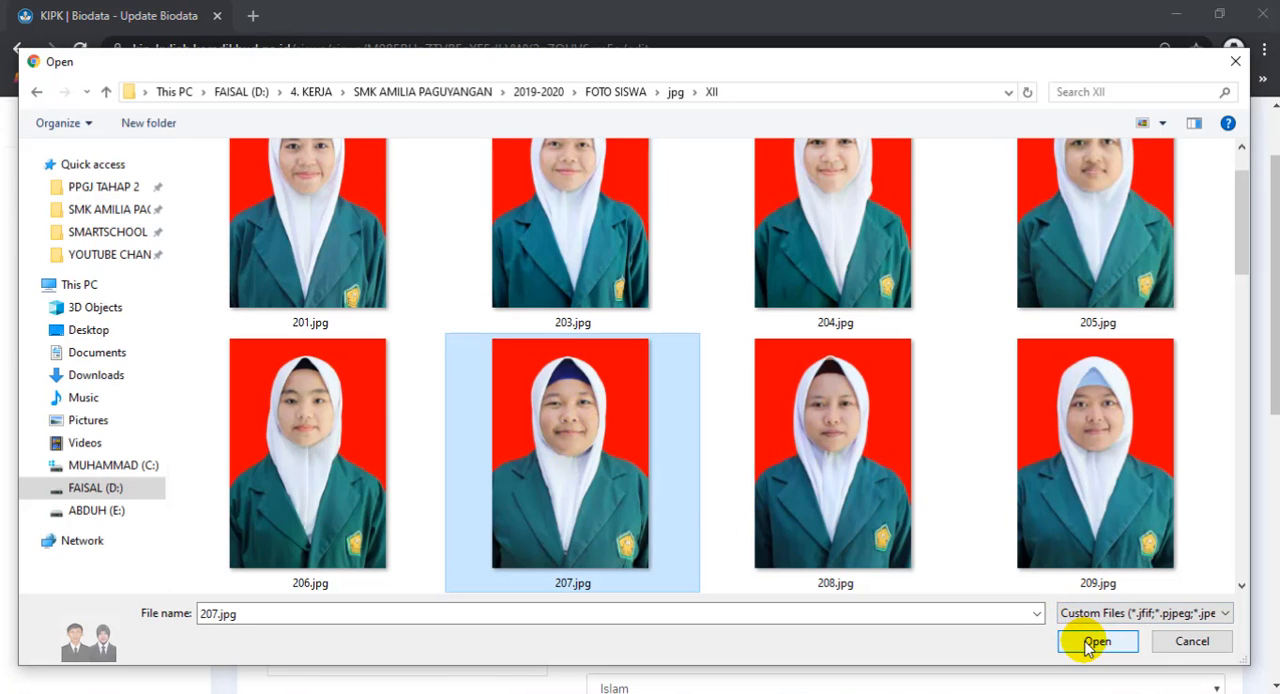
{"action": "left_click", "coordinate": [1096, 641]}
{"action": "scroll", "coordinate": [503, 535], "scroll_direction": "down", "scroll_amount": 5}
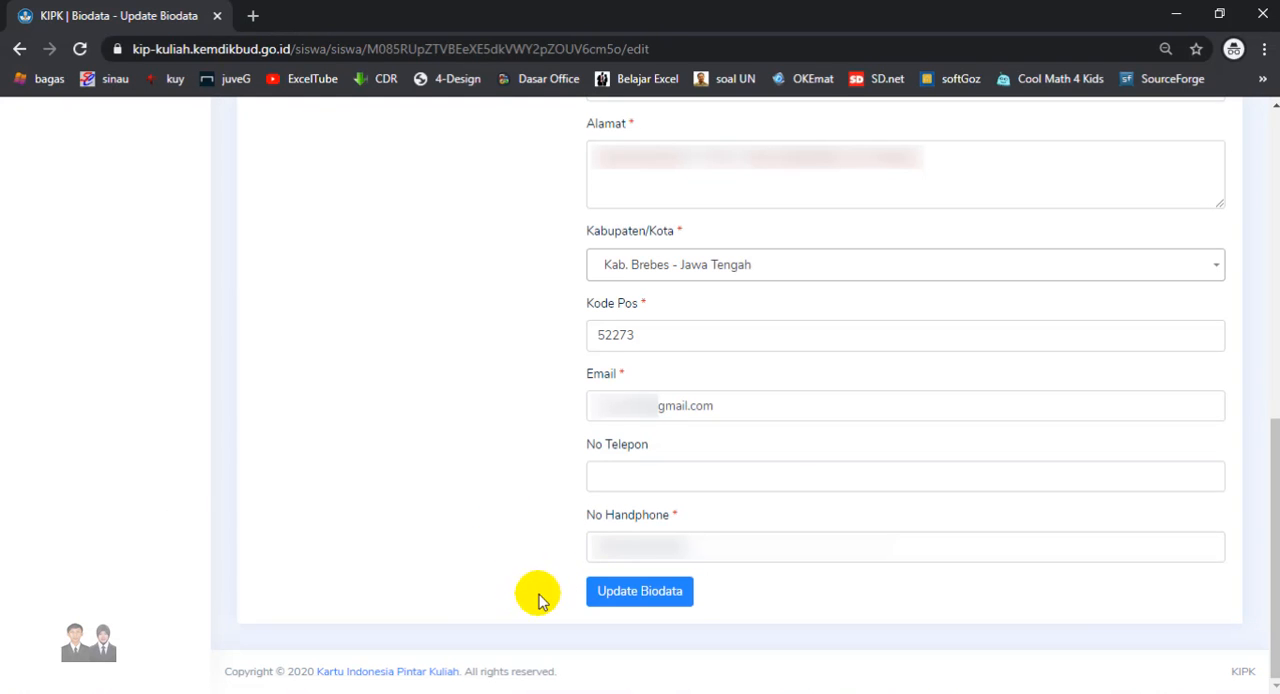
{"action": "left_click", "coordinate": [637, 595]}
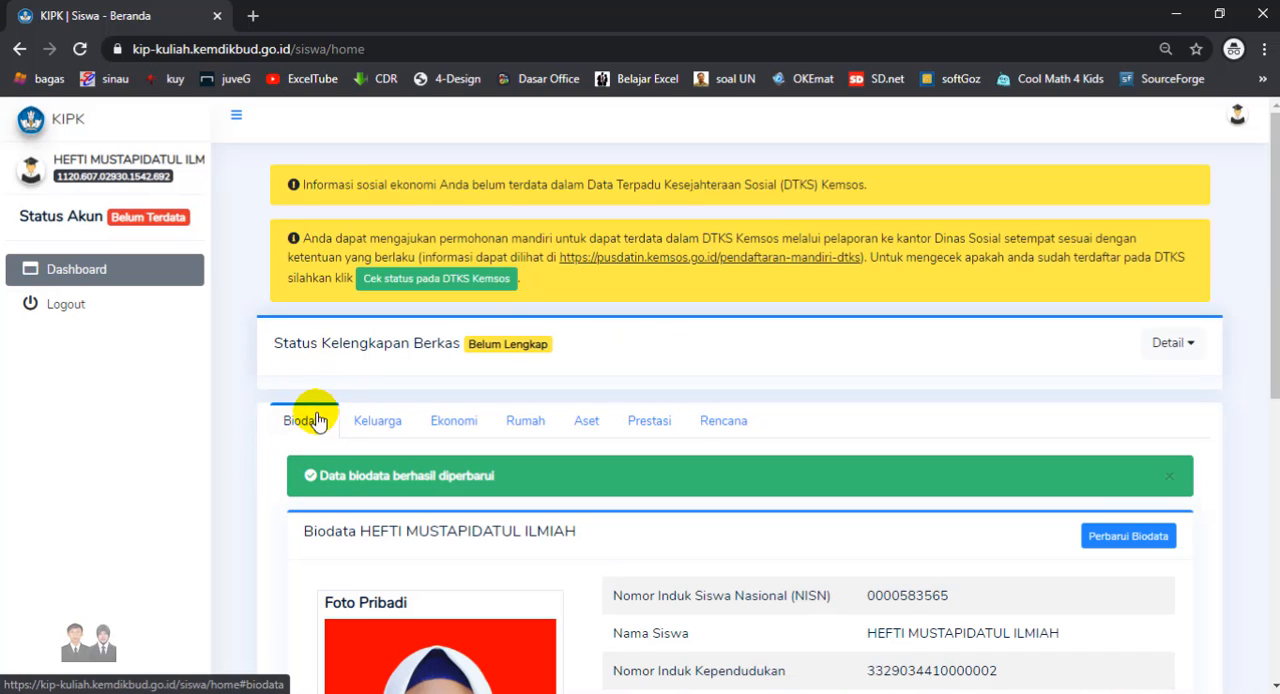
- Open the family data for updating and fill in the head of family's identification and the parents' names
{"action": "left_click", "coordinate": [1190, 350]}
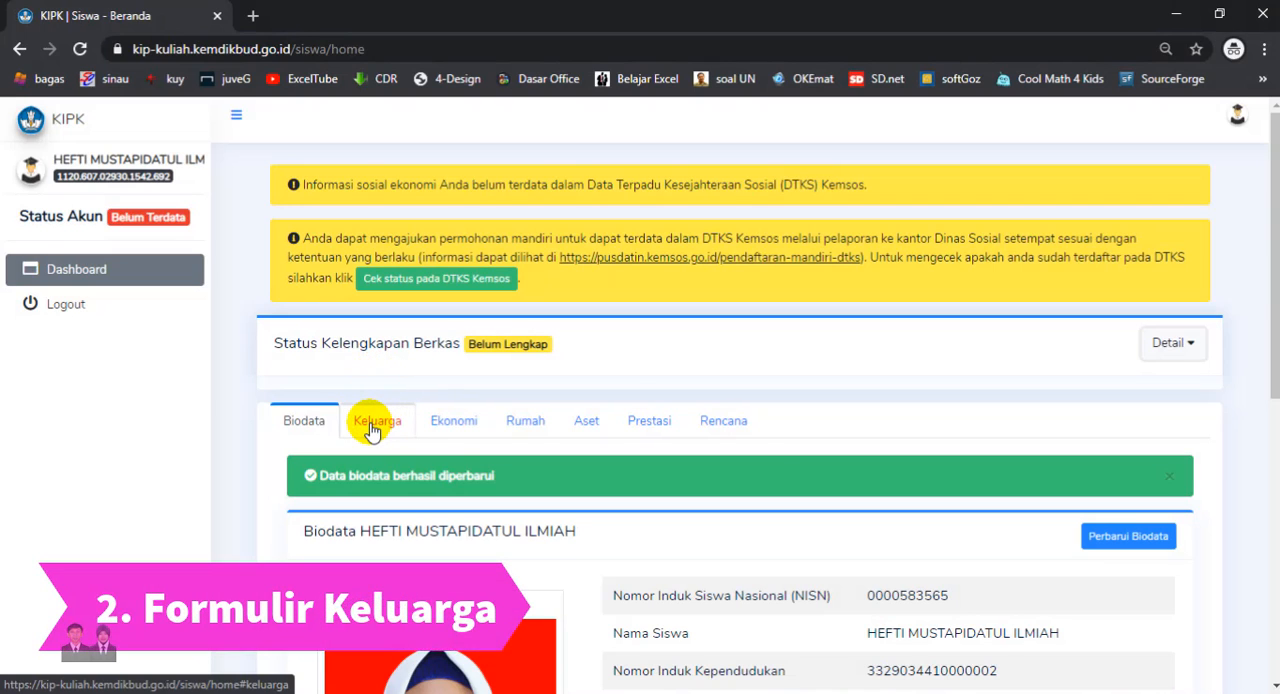
{"action": "left_click", "coordinate": [377, 421]}
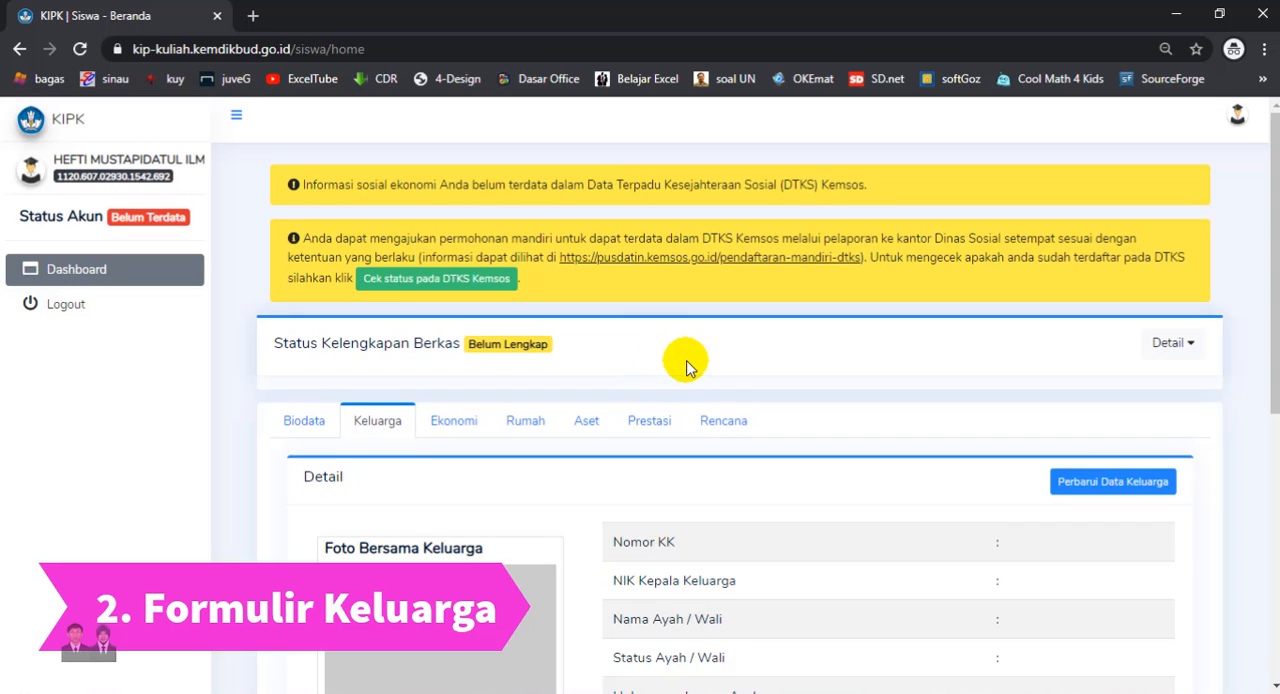
{"action": "left_click", "coordinate": [1088, 490]}
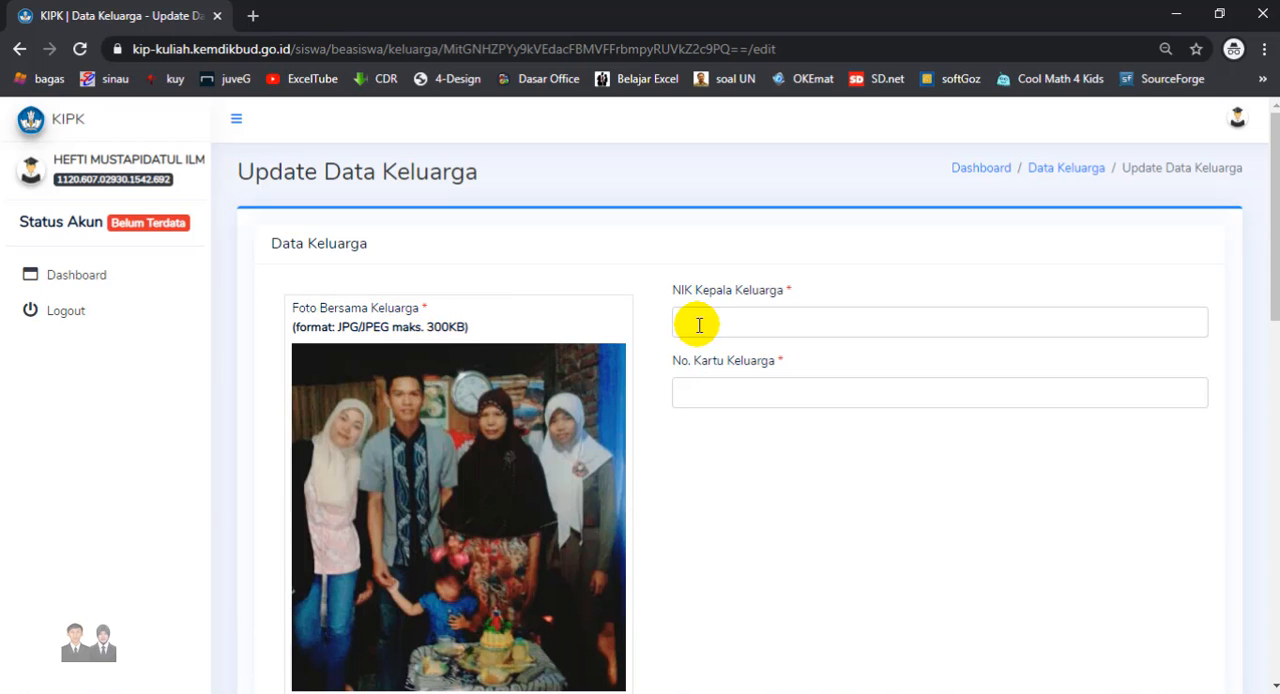
{"action": "left_click", "coordinate": [823, 371]}
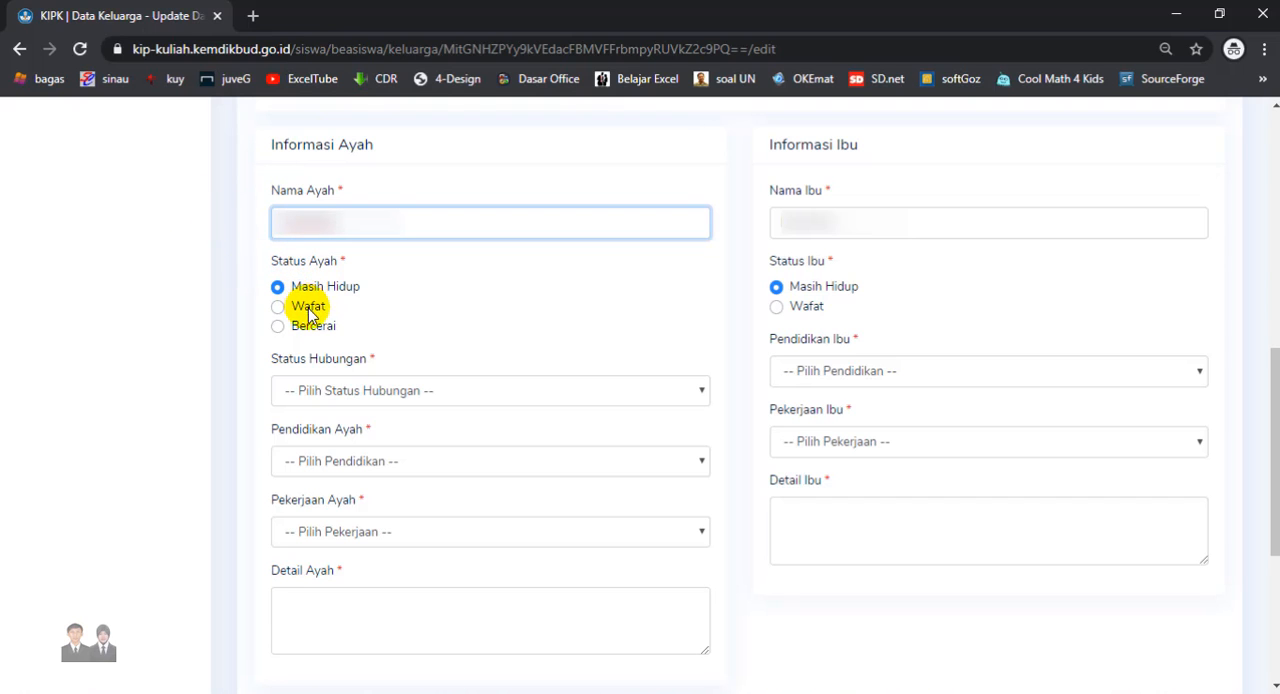
- Set the father's relationship to Ayah Kandung, education to SMP/MTs / Sederajat and occupation to Lainnya, and describe his work and condition
{"action": "left_click", "coordinate": [312, 394]}
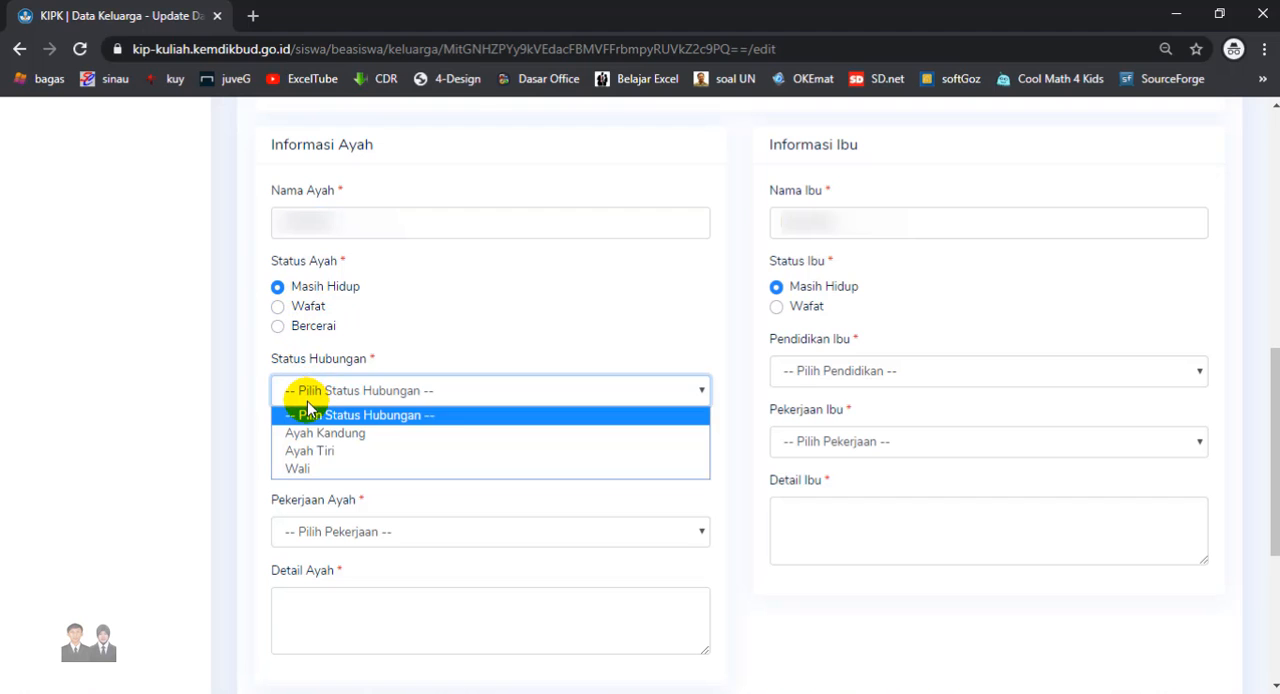
{"action": "left_click", "coordinate": [328, 433]}
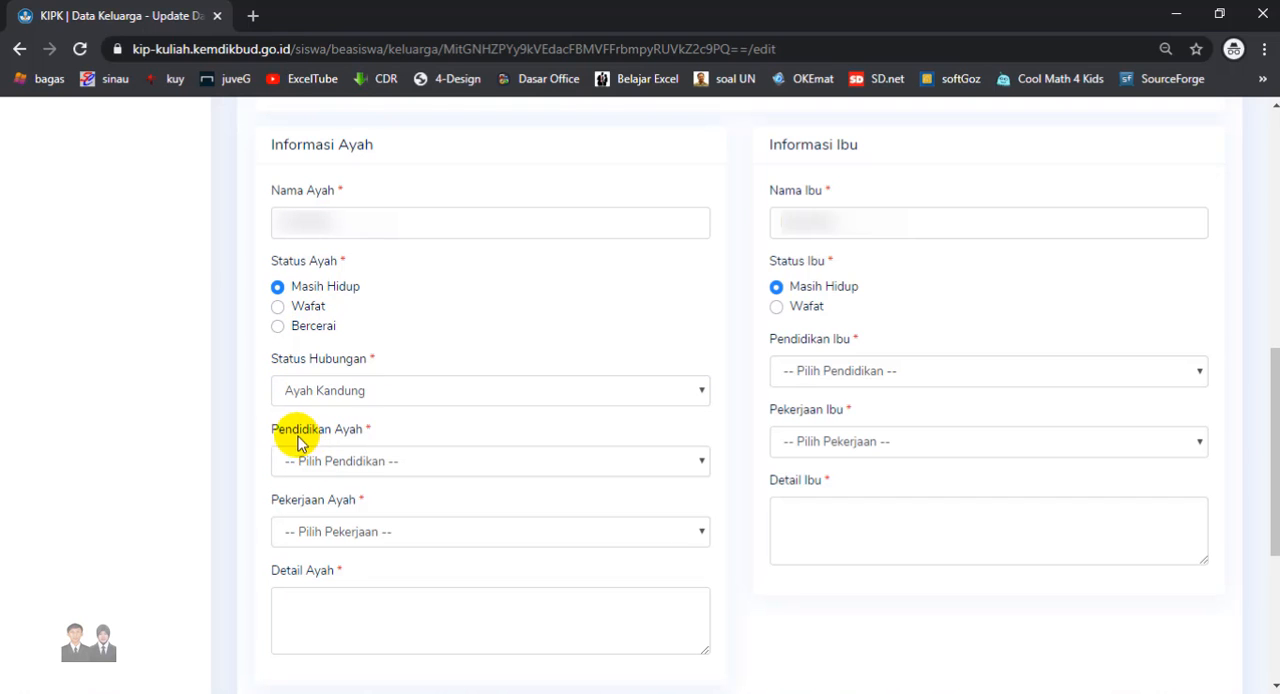
{"action": "left_click", "coordinate": [298, 447]}
{"action": "left_click", "coordinate": [323, 540]}
{"action": "left_click", "coordinate": [328, 534]}
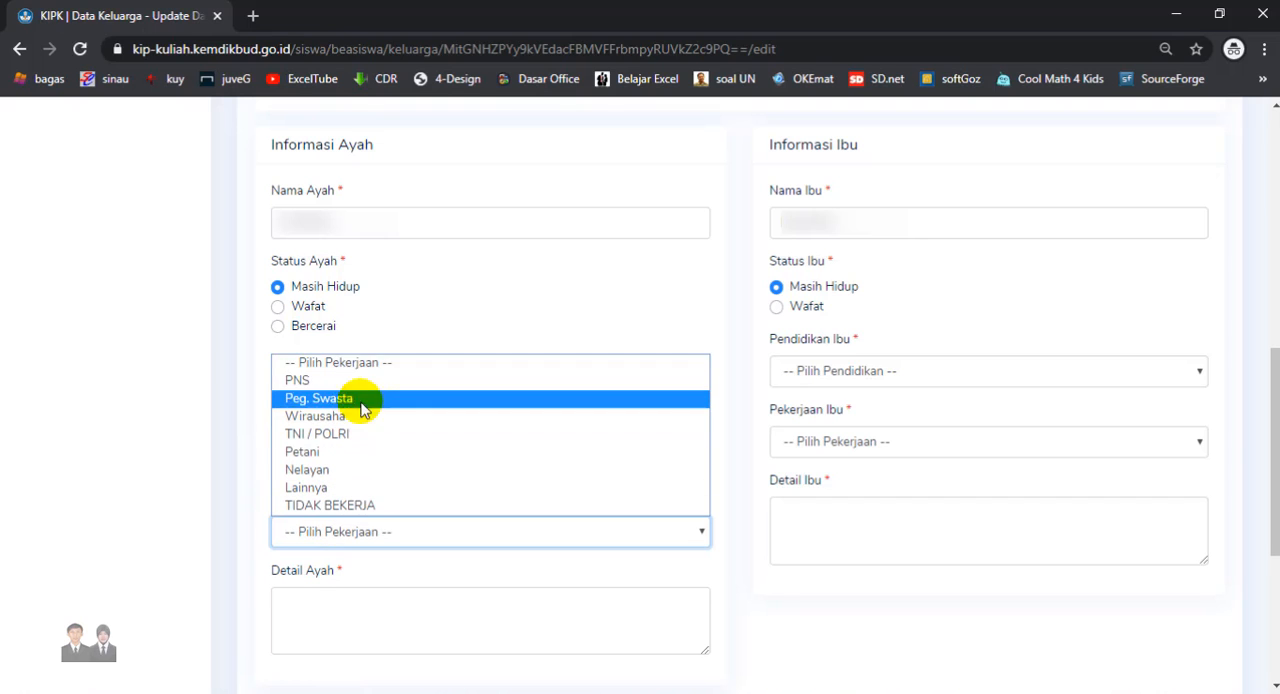
{"action": "left_click", "coordinate": [360, 488]}
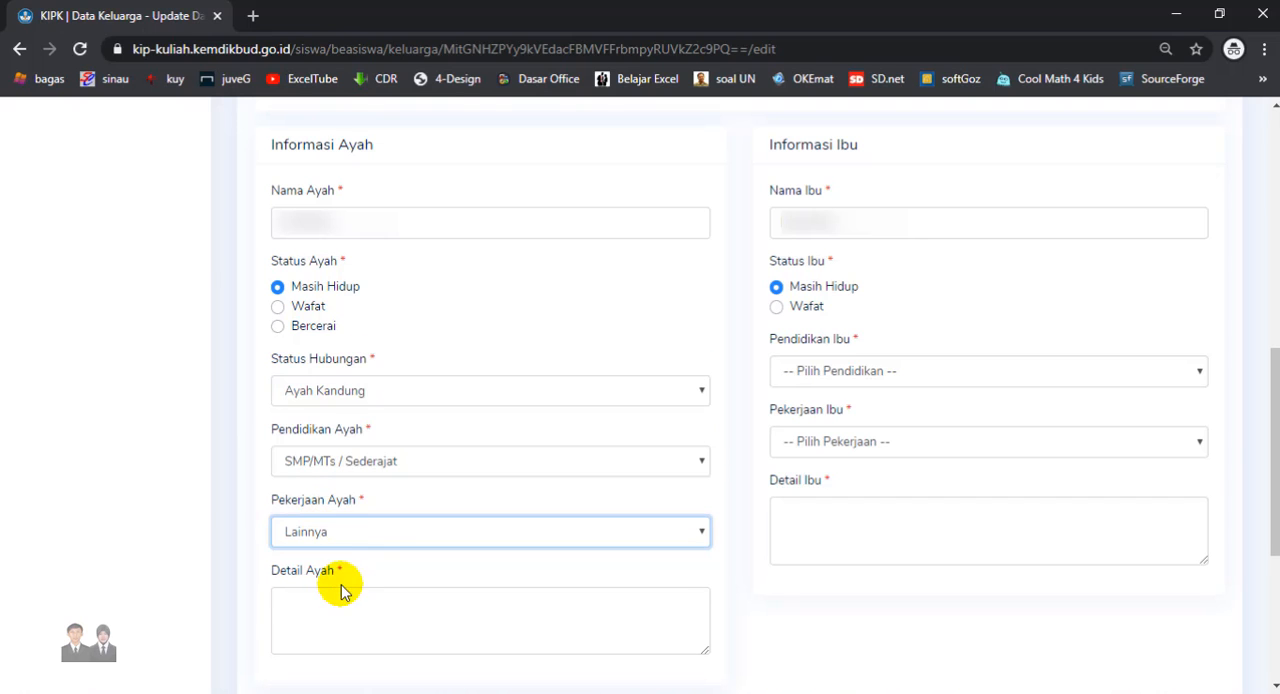
{"action": "left_click", "coordinate": [327, 614]}
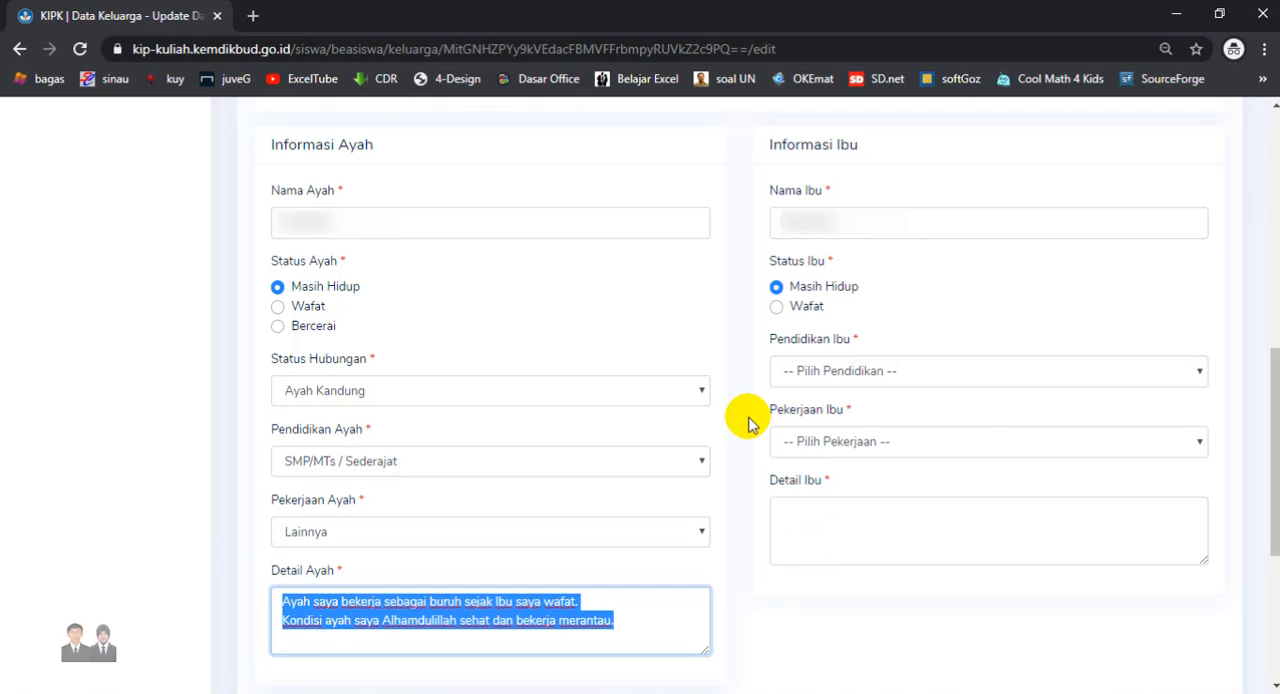
- Complete the mother's details with Wafat, SMP/MTs / Sederajat and TIDAK BEKERJA, then submit the family data with 1 dependant
{"action": "left_click", "coordinate": [748, 417]}
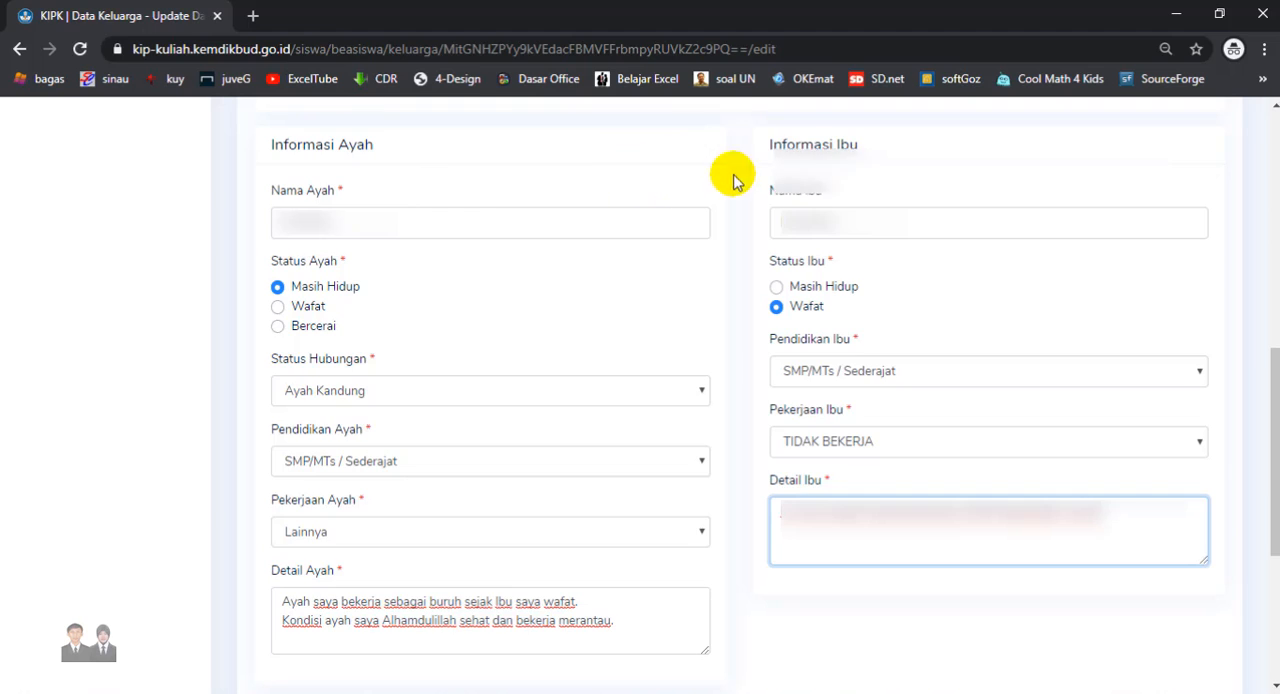
{"action": "scroll", "coordinate": [770, 395], "scroll_direction": "down", "scroll_amount": 4}
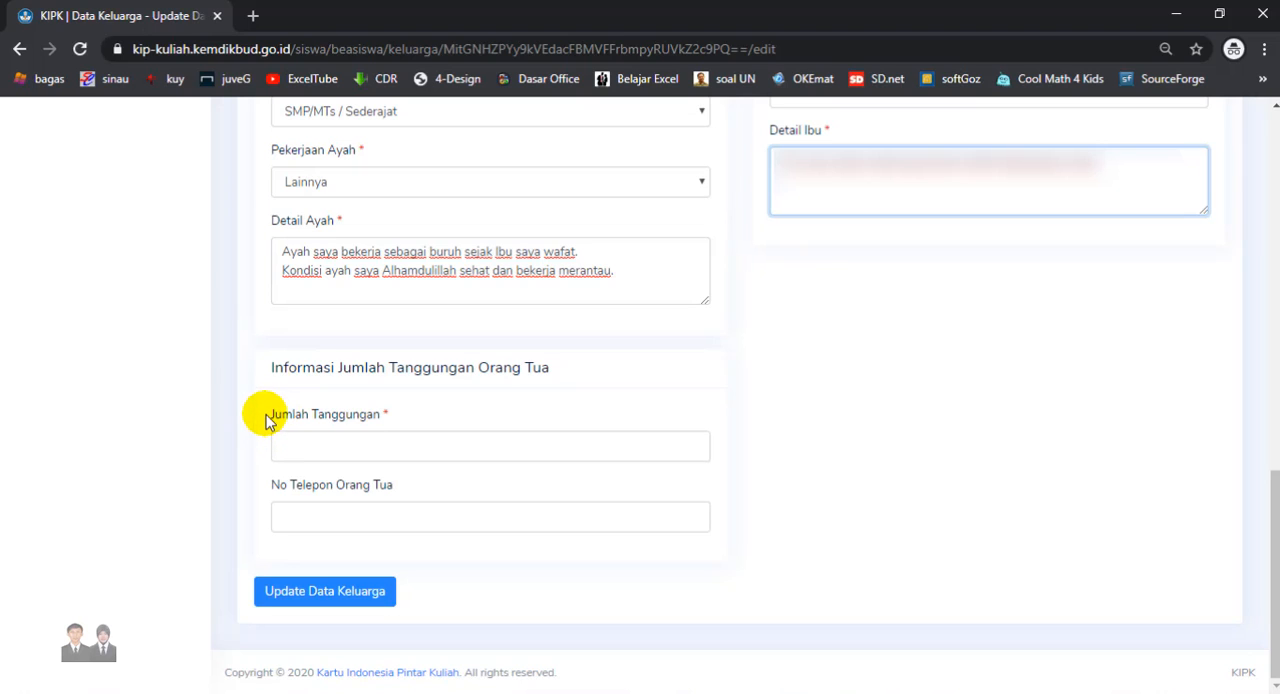
{"action": "left_click", "coordinate": [276, 445]}
{"action": "type", "text": "1"}
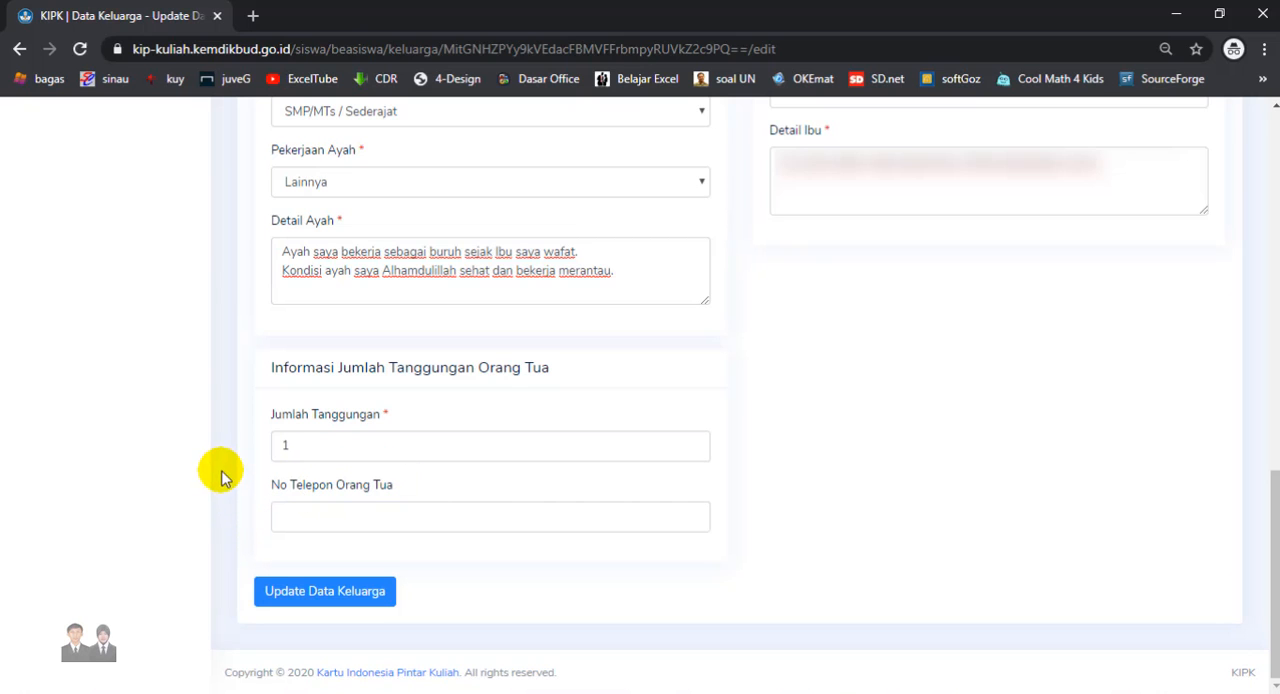
{"action": "left_click", "coordinate": [305, 605]}
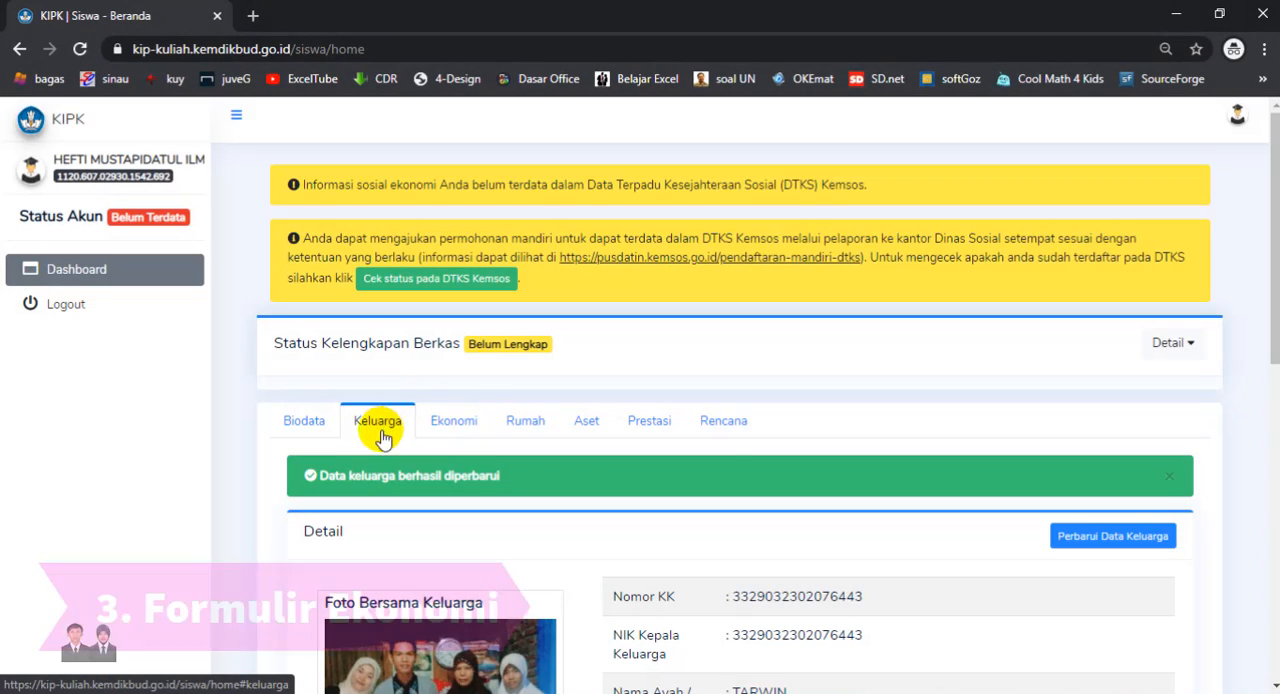
- Open the economic data for updating and enter a correction reason explaining the missing DTKS record and the family's low income
{"action": "left_click", "coordinate": [455, 420]}
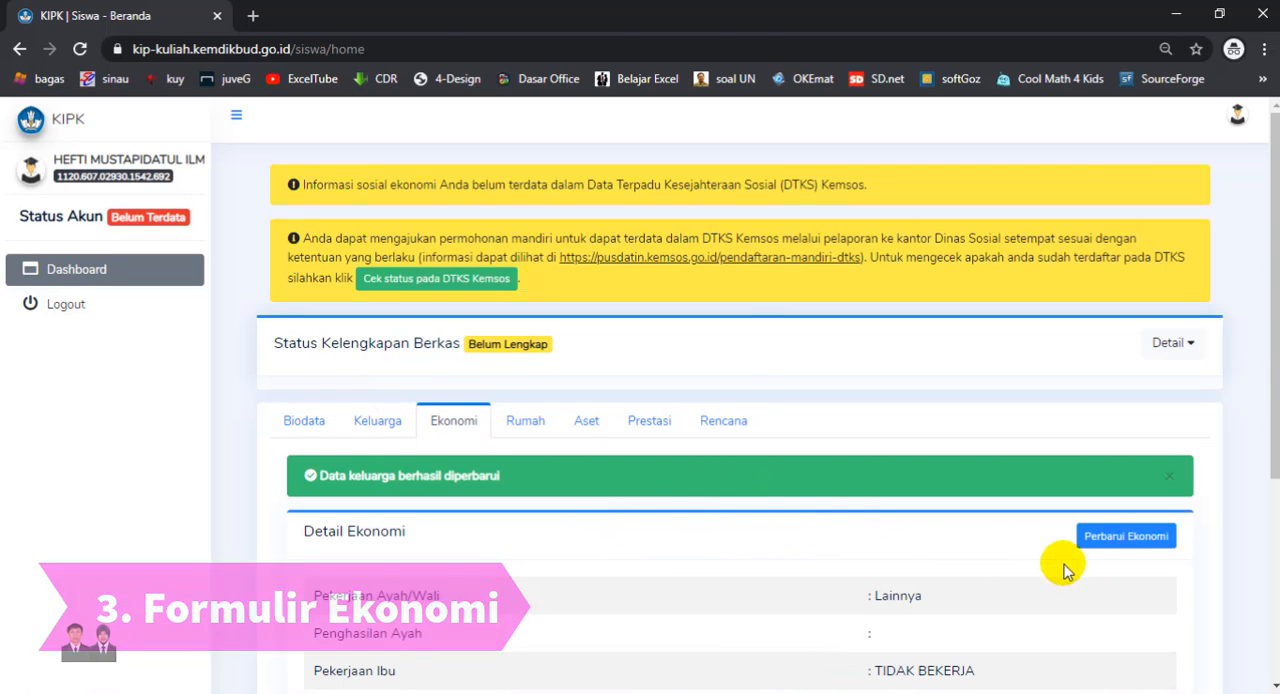
{"action": "left_click", "coordinate": [1100, 538]}
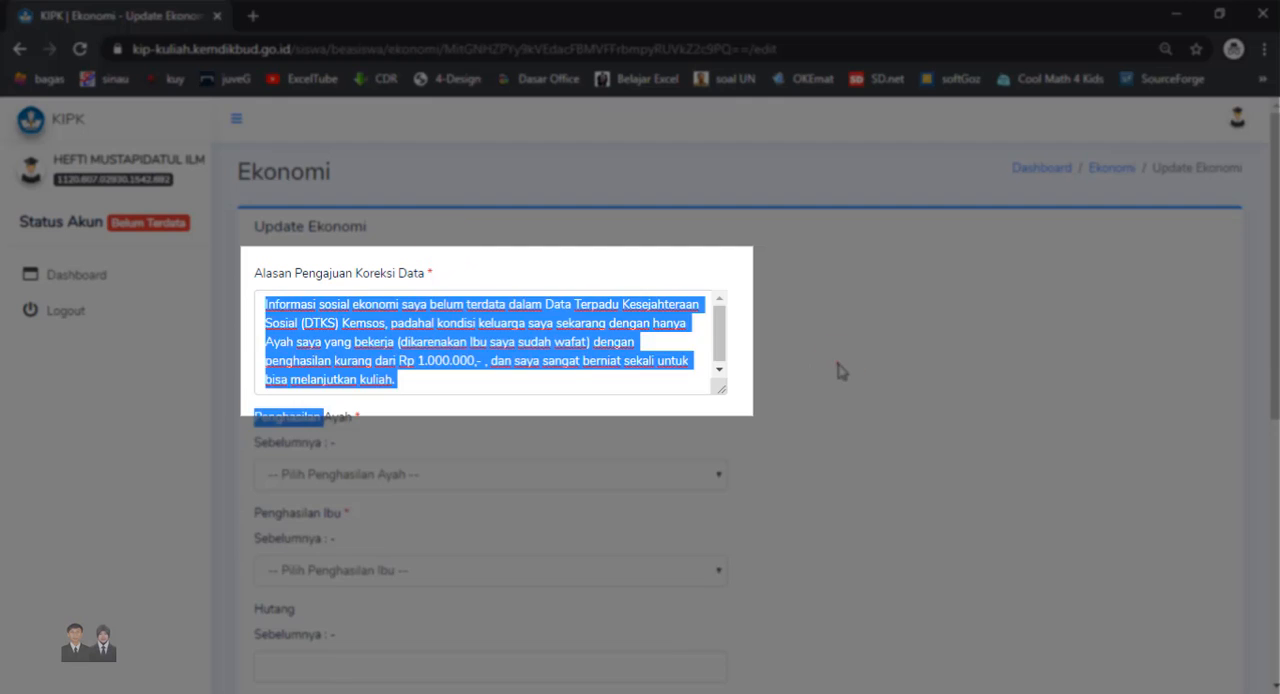
{"action": "left_click", "coordinate": [837, 369]}
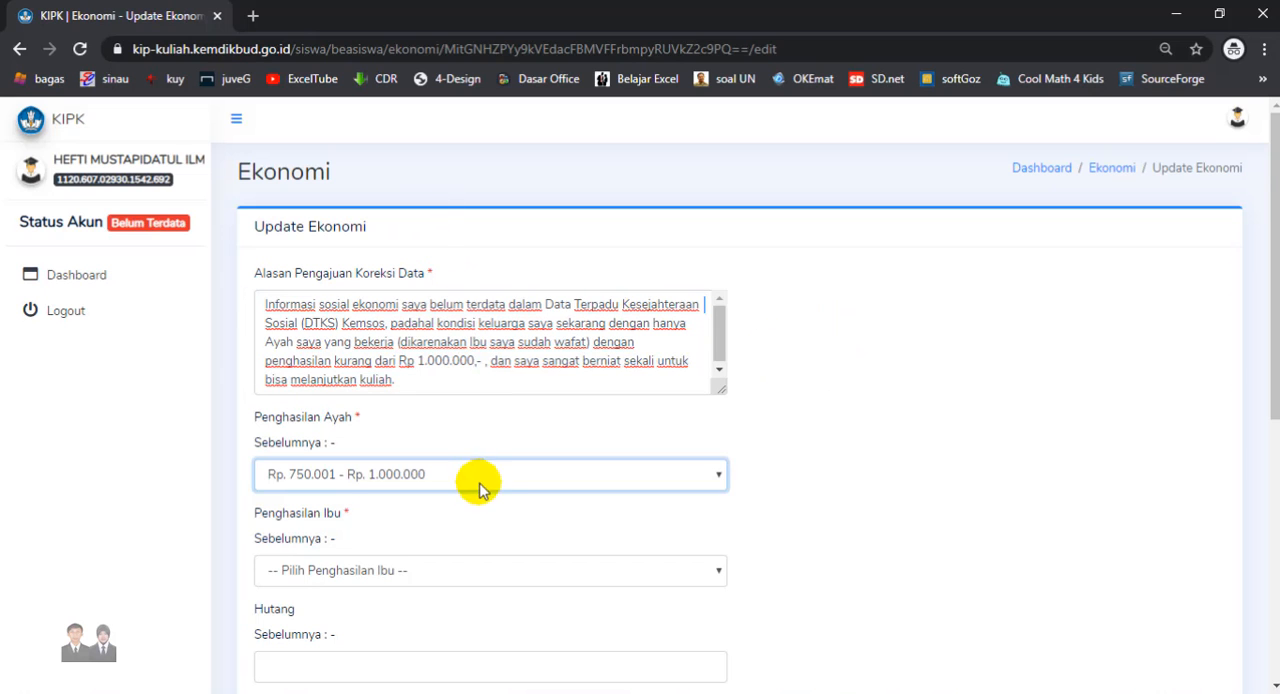
- Set the father's income to Rp. 750.001 - Rp. 1.000.000, leave debts and savings blank, and submit the economic data
{"action": "left_click", "coordinate": [468, 526]}
{"action": "left_click_drag", "start_coordinate": [1275, 260], "coordinate": [1275, 510]}
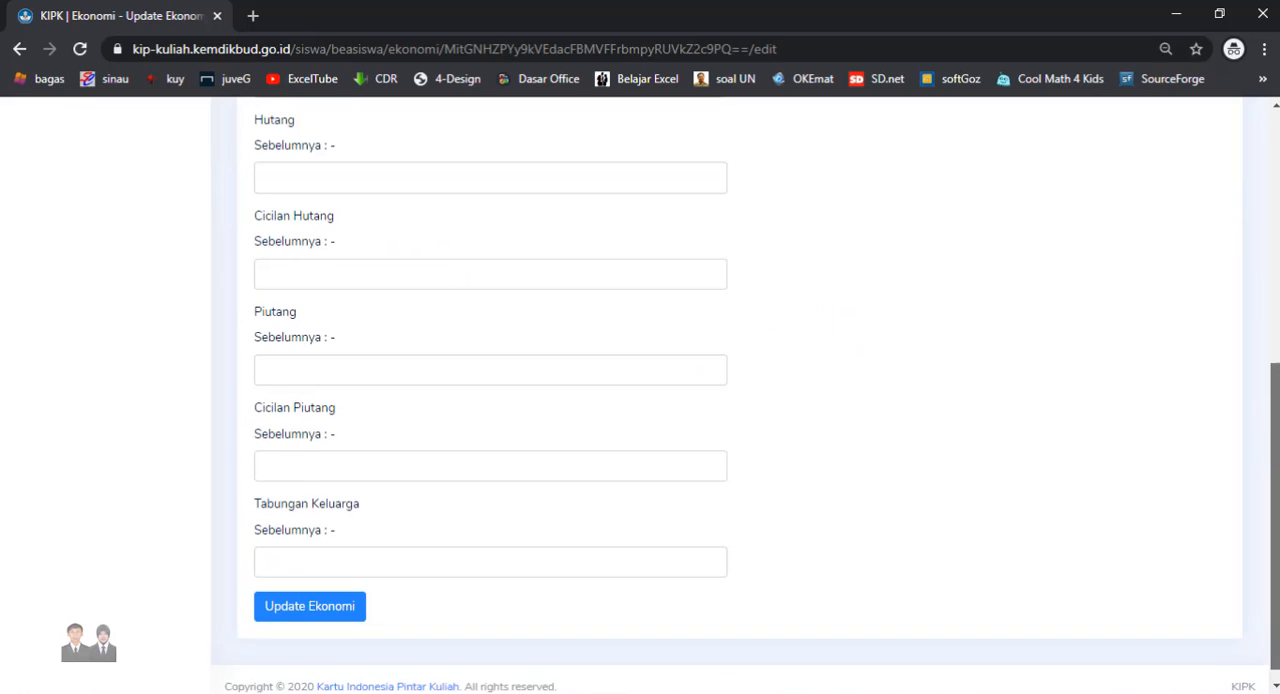
{"action": "left_click_drag", "start_coordinate": [1275, 435], "coordinate": [1270, 437]}
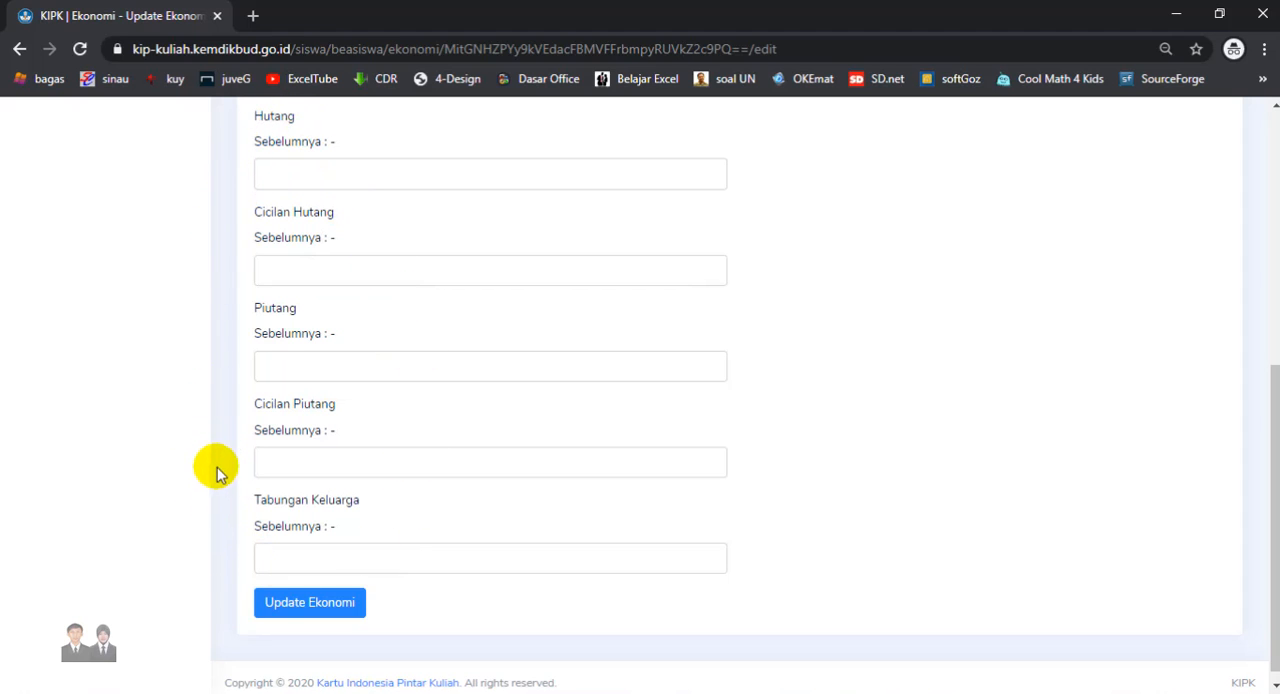
{"action": "left_click", "coordinate": [284, 608]}
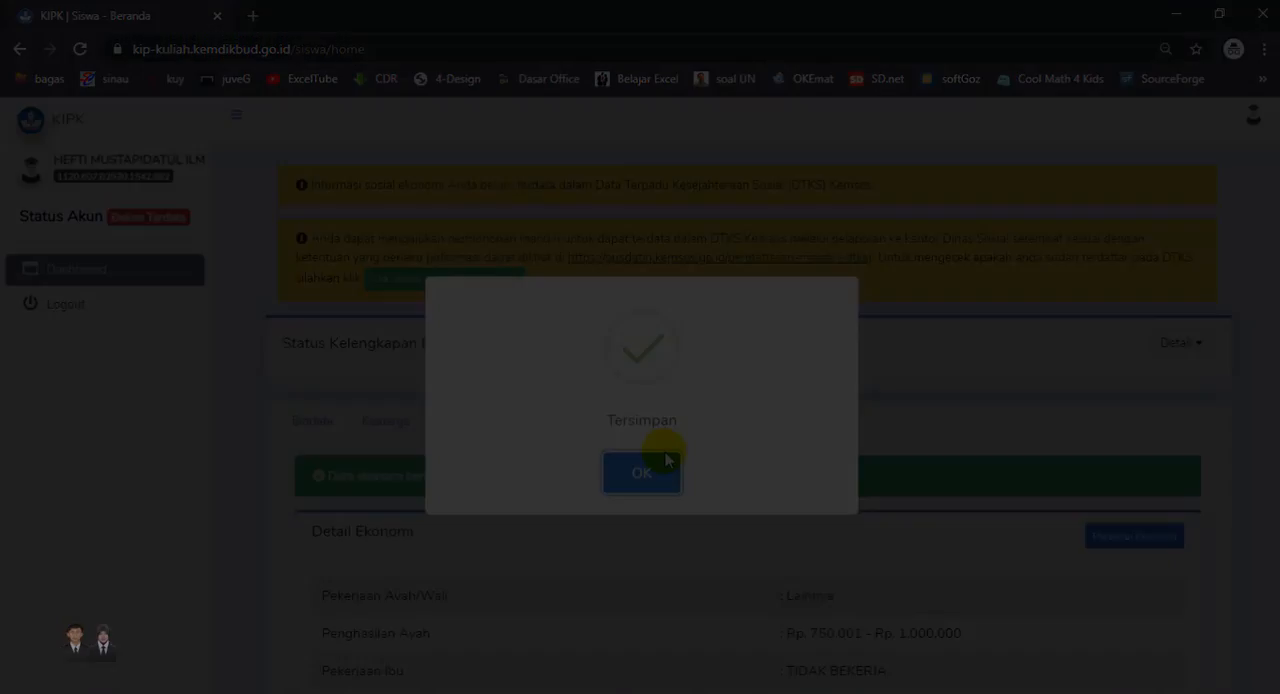
{"action": "left_click", "coordinate": [642, 472]}
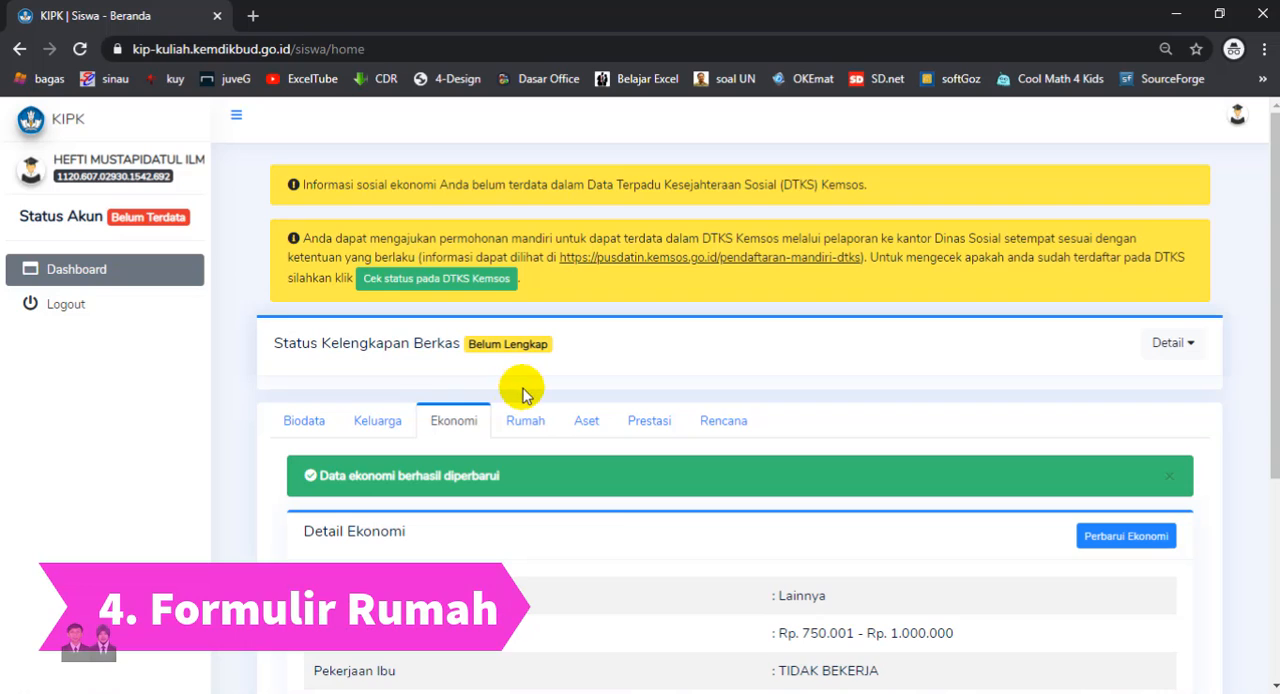
- Open the house data for updating and upload WhatsApp images 17.04.07.jpeg as the front view and 17.04.06.jpeg as the family room photo
{"action": "left_click", "coordinate": [525, 420]}
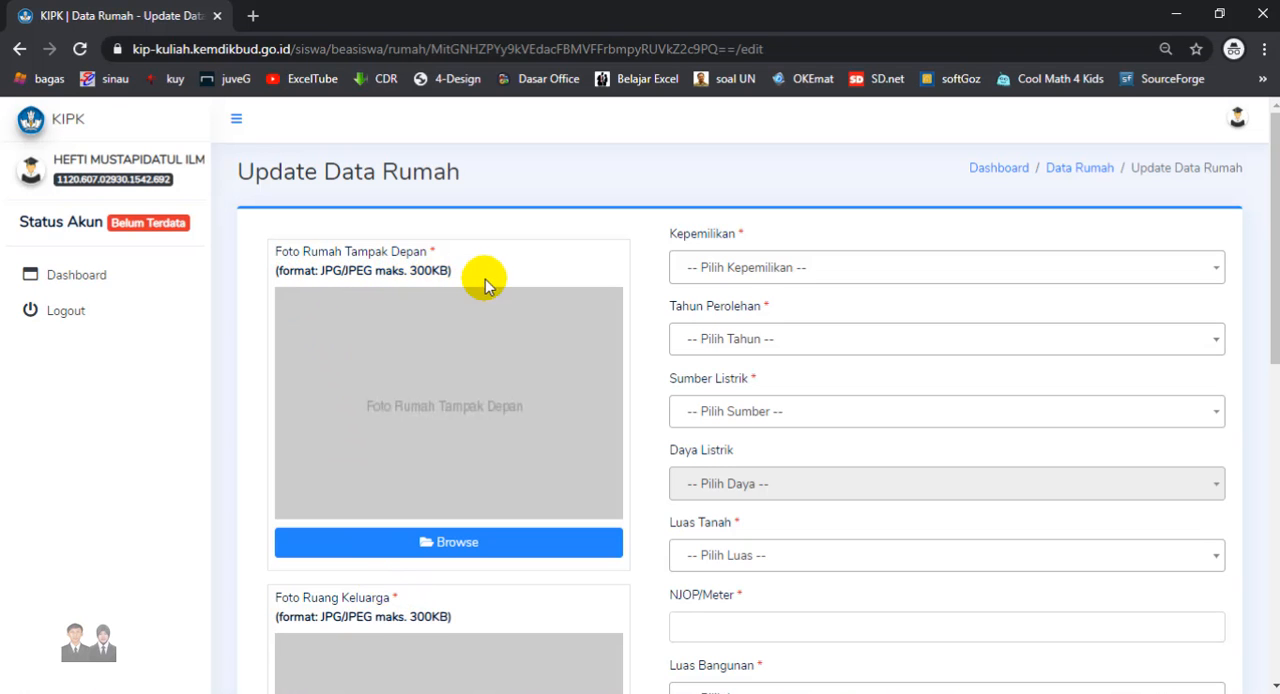
{"action": "left_click", "coordinate": [503, 400]}
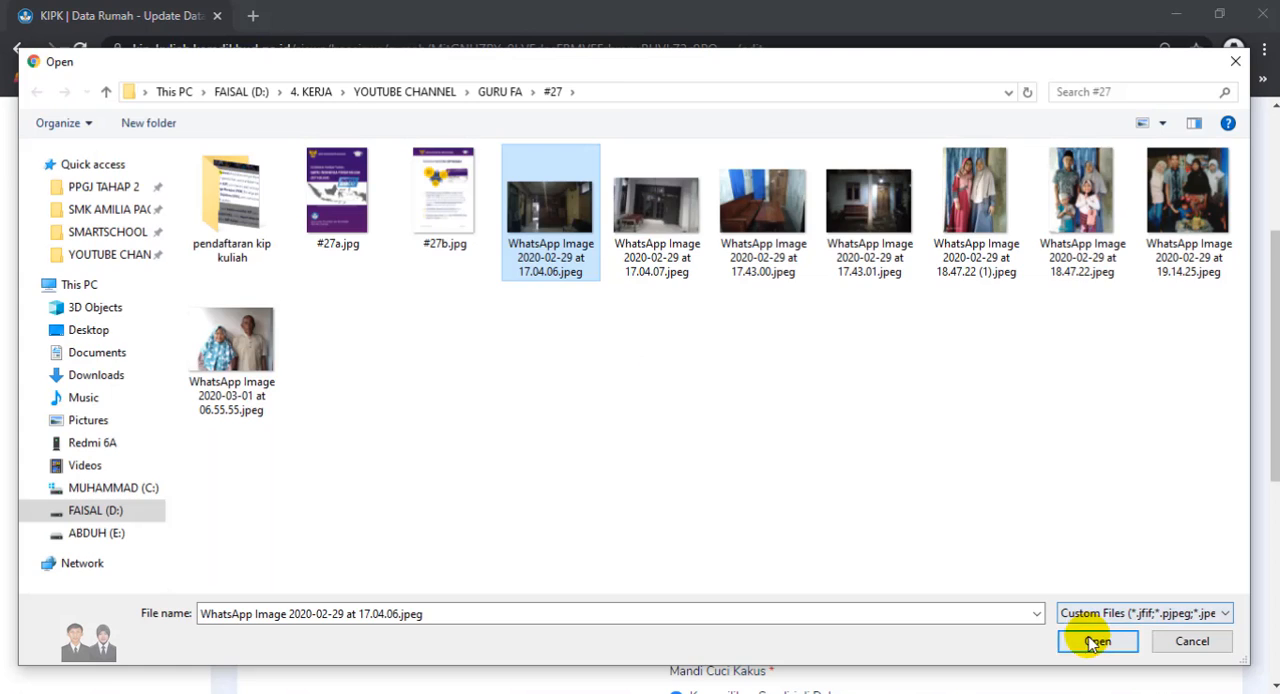
{"action": "left_click", "coordinate": [1088, 638]}
{"action": "scroll", "coordinate": [680, 505], "scroll_direction": "up", "scroll_amount": 3}
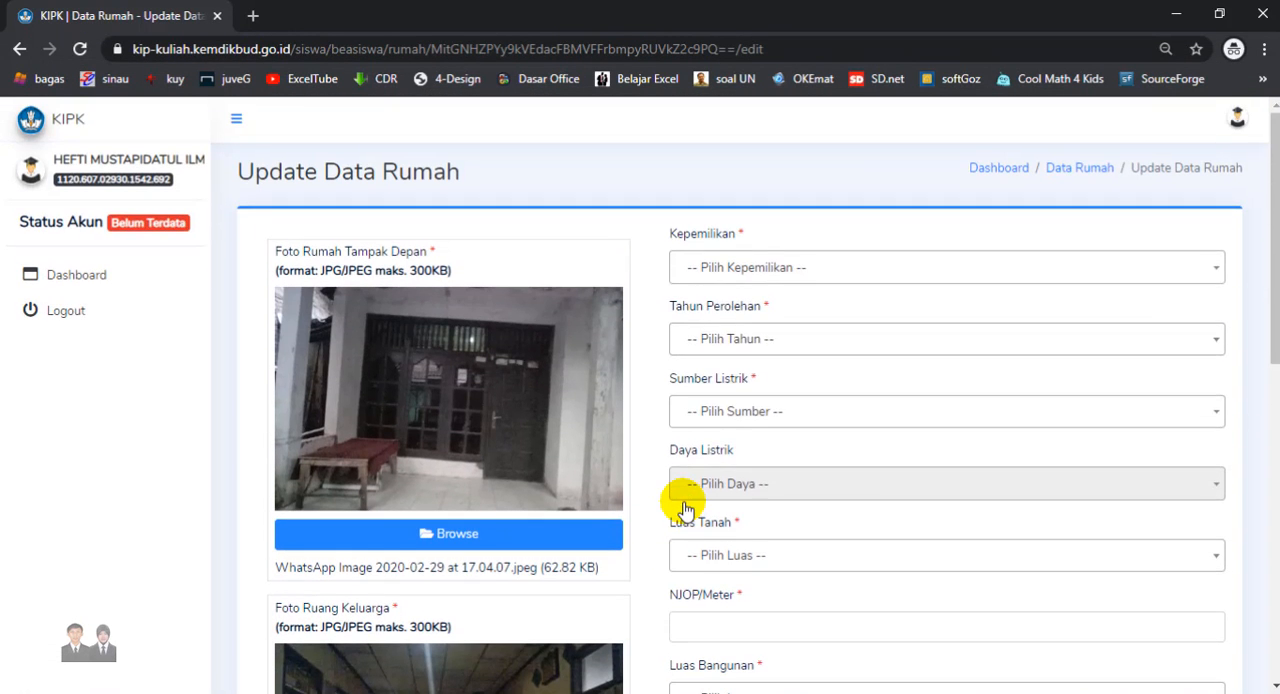
- Set the house ownership to Sendiri, acquisition year to 2000 and electricity source to PLN, and choose the electric power and land area
{"action": "left_click", "coordinate": [750, 268]}
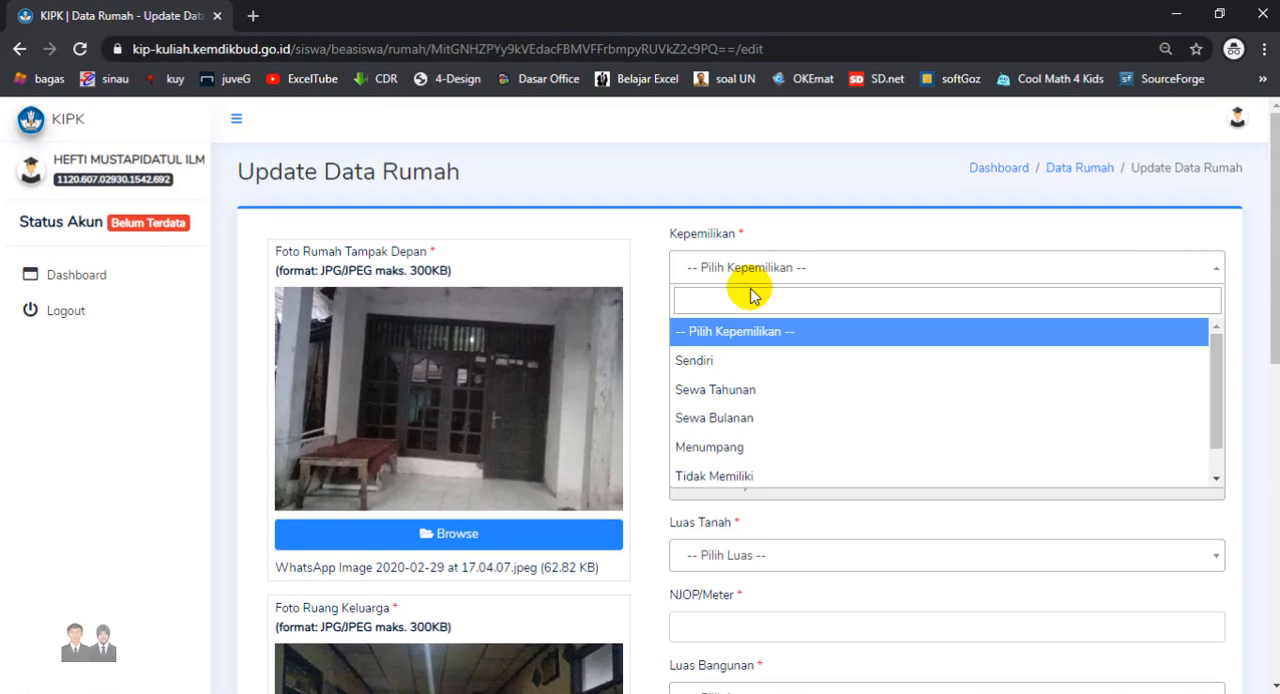
{"action": "left_click", "coordinate": [733, 360]}
{"action": "left_click", "coordinate": [738, 421]}
{"action": "left_click", "coordinate": [752, 490]}
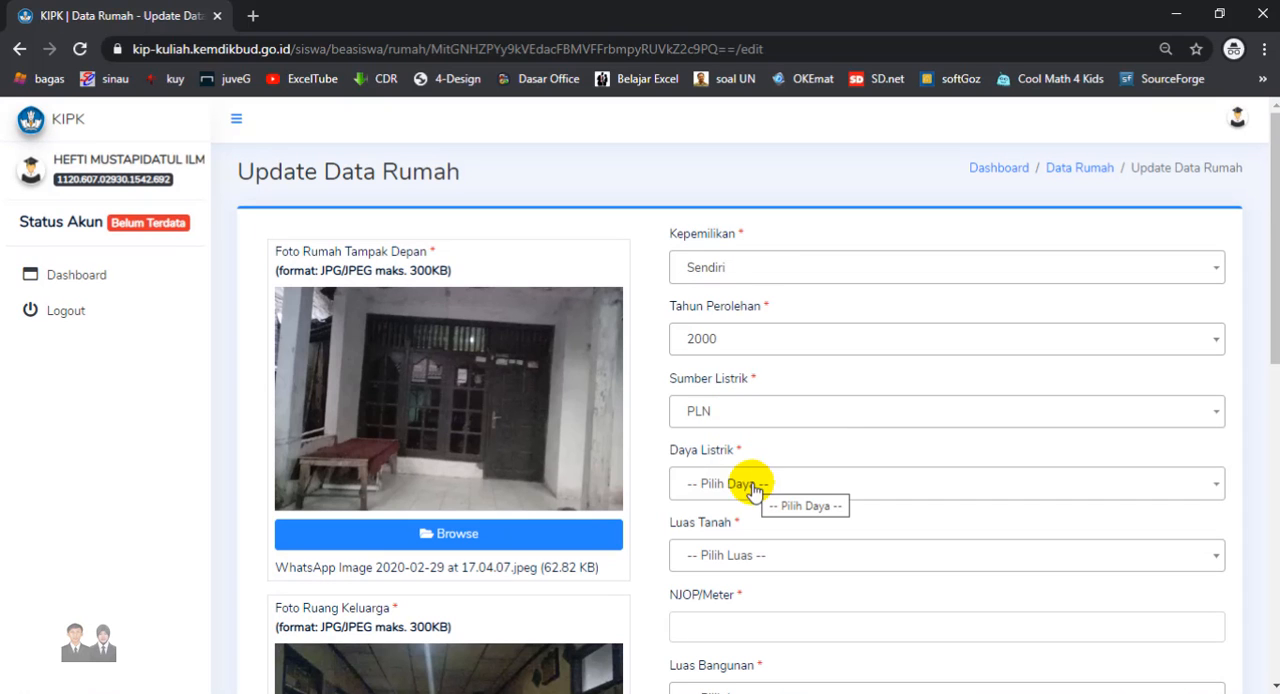
{"action": "left_click", "coordinate": [745, 555]}
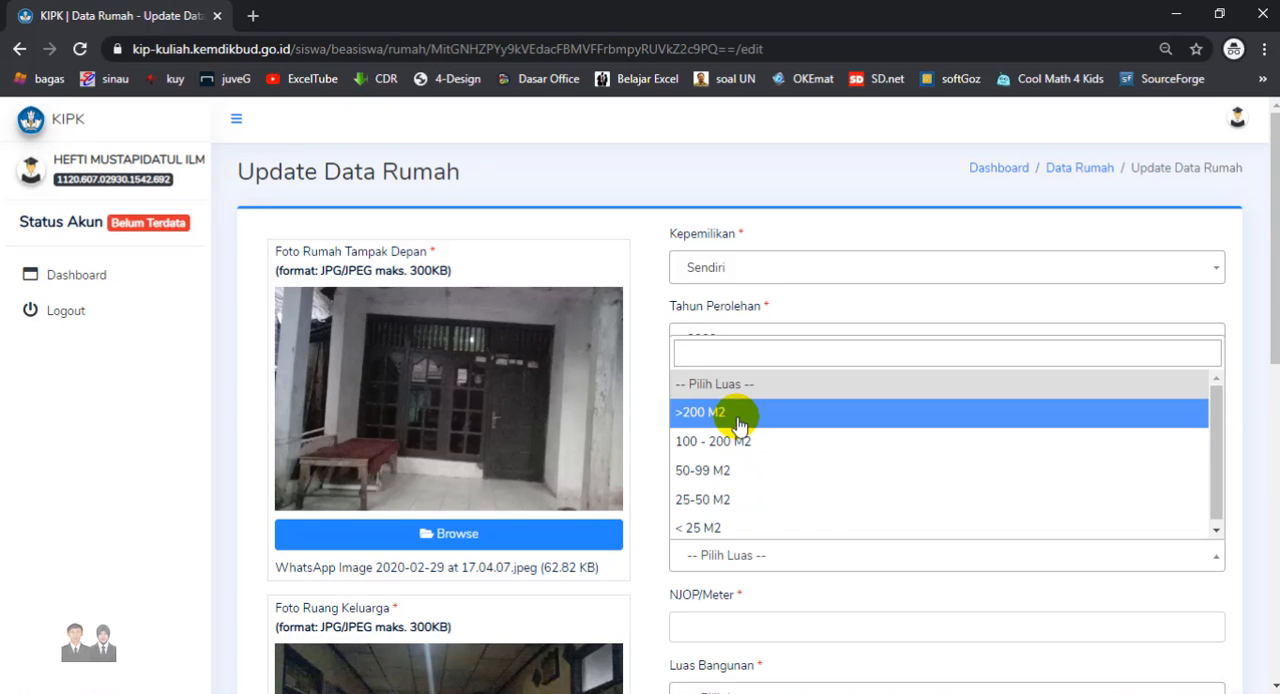
{"action": "left_click", "coordinate": [737, 425]}
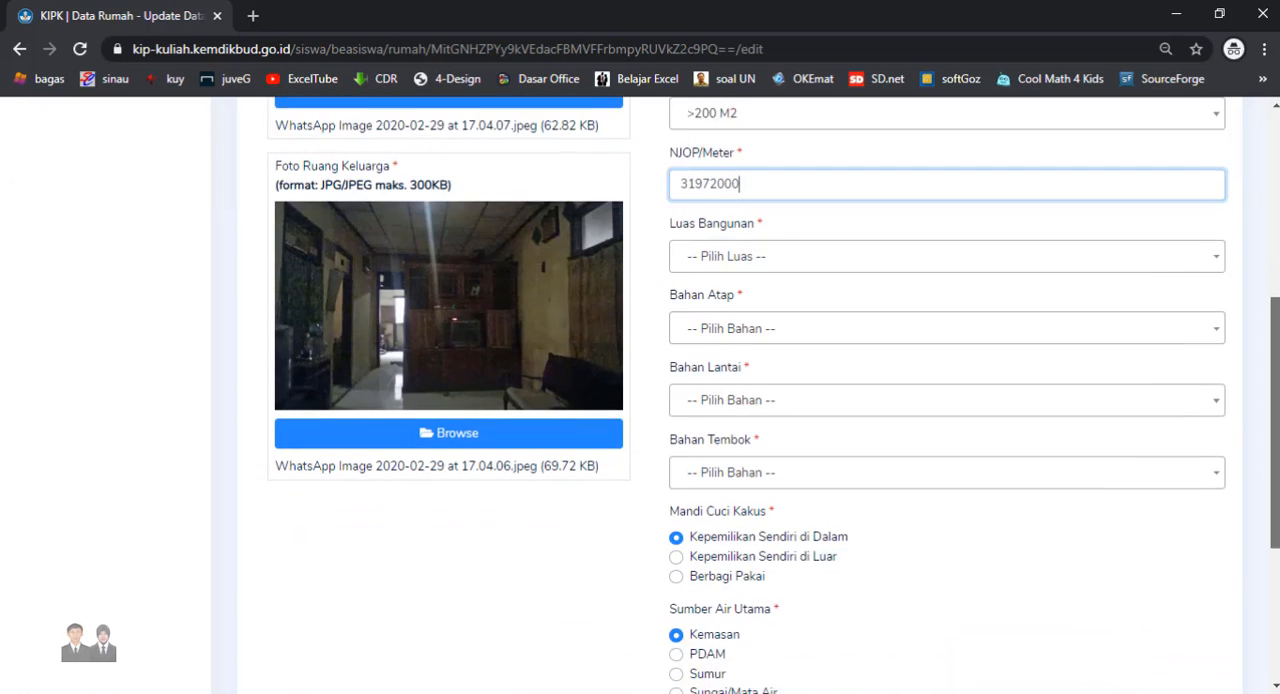
- Set the building area to 50-99 M2, roof material to Genting, floor to Keramik and walls to Semen/Beton
{"action": "scroll", "coordinate": [770, 400], "scroll_direction": "down", "scroll_amount": 1}
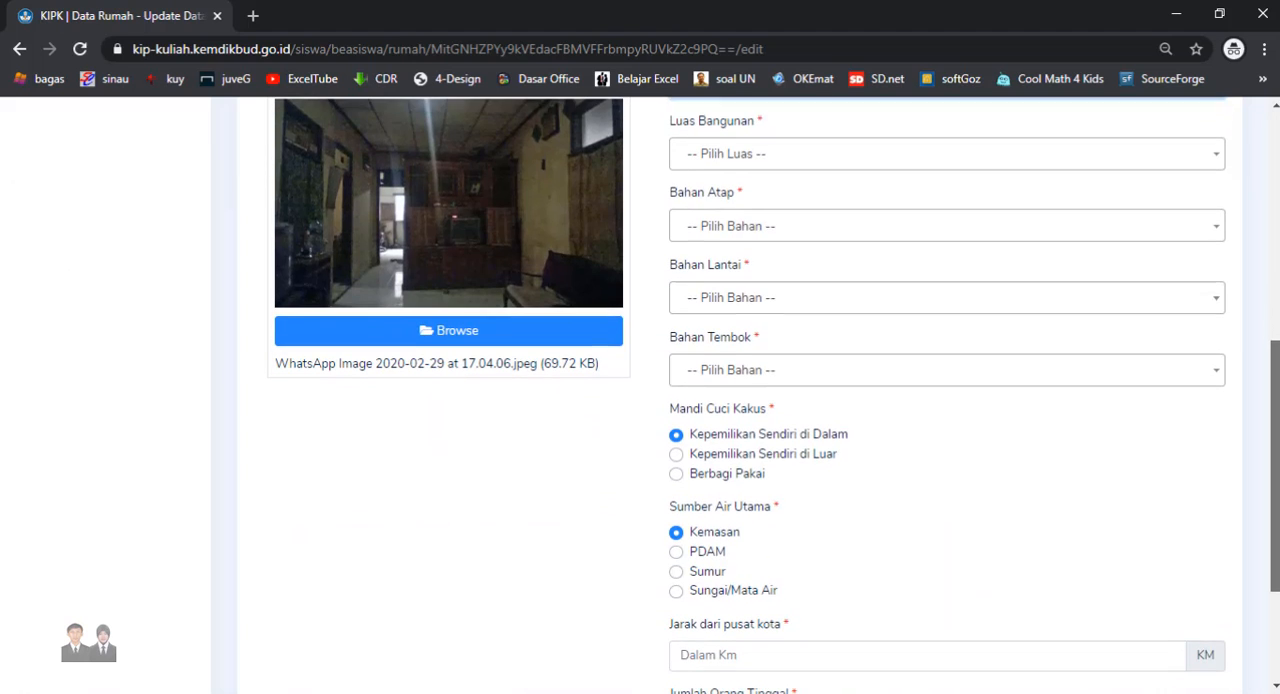
{"action": "left_click", "coordinate": [745, 151]}
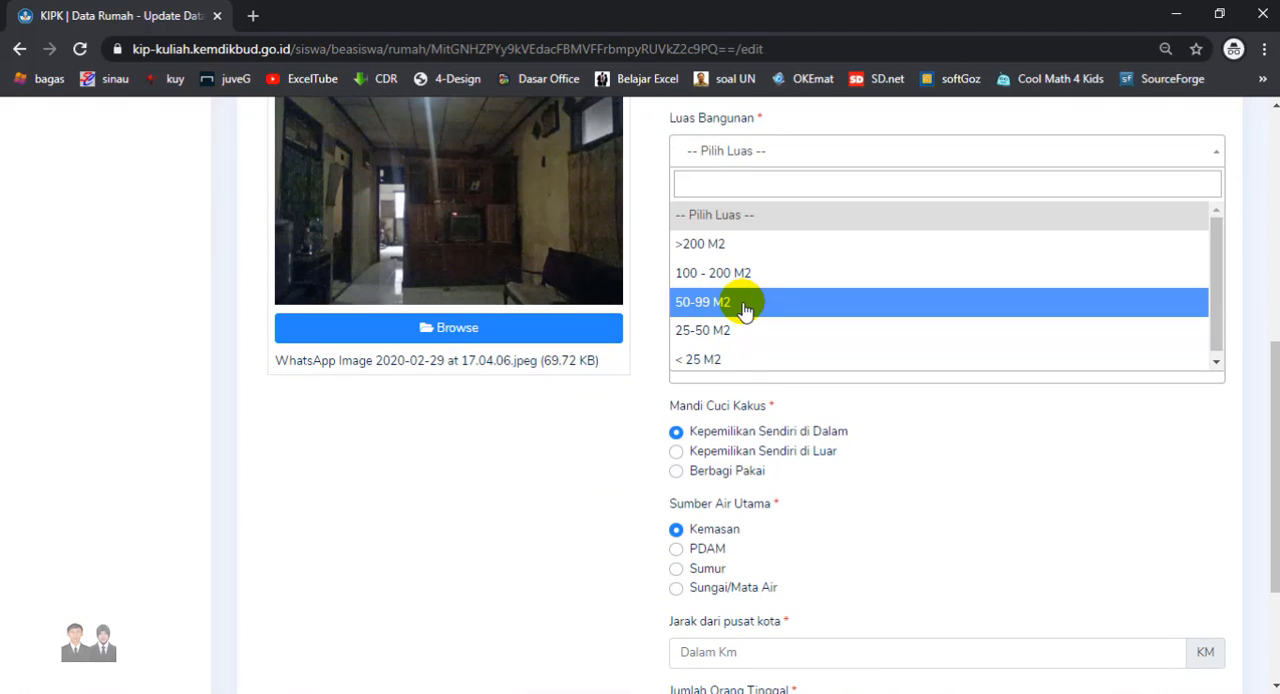
{"action": "left_click", "coordinate": [745, 303]}
{"action": "left_click", "coordinate": [717, 297]}
{"action": "left_click", "coordinate": [700, 503]}
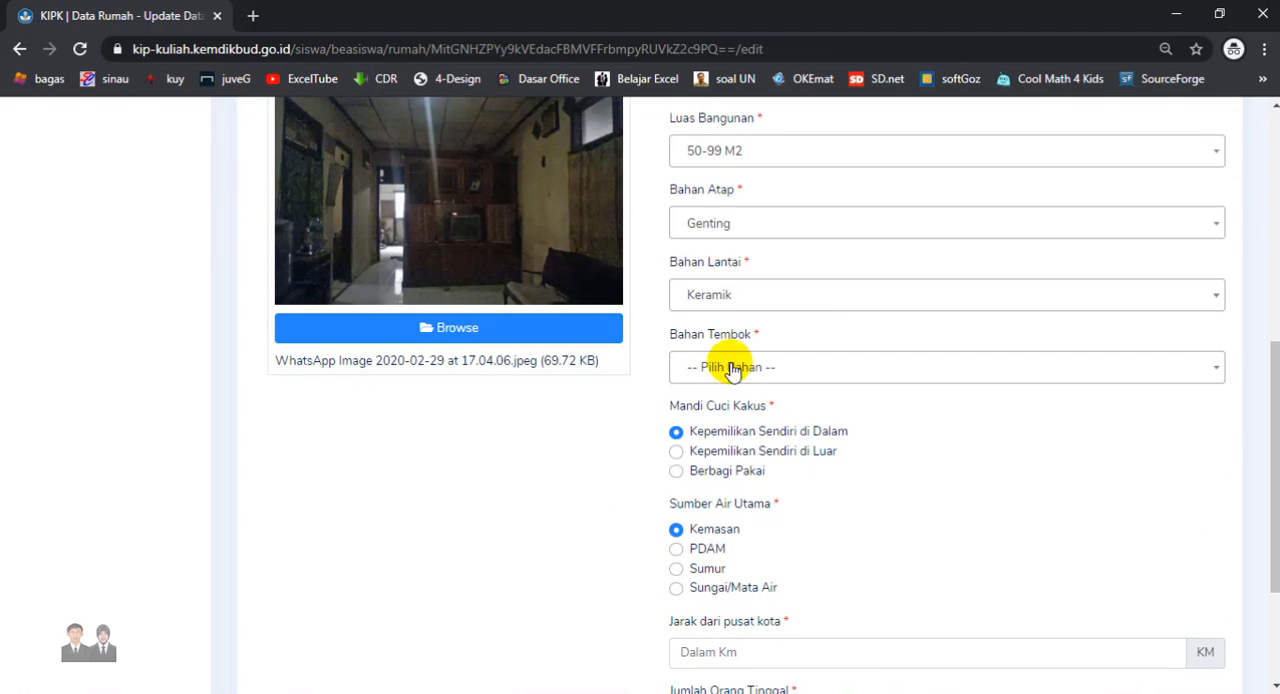
{"action": "left_click", "coordinate": [737, 366]}
{"action": "left_click", "coordinate": [740, 548]}
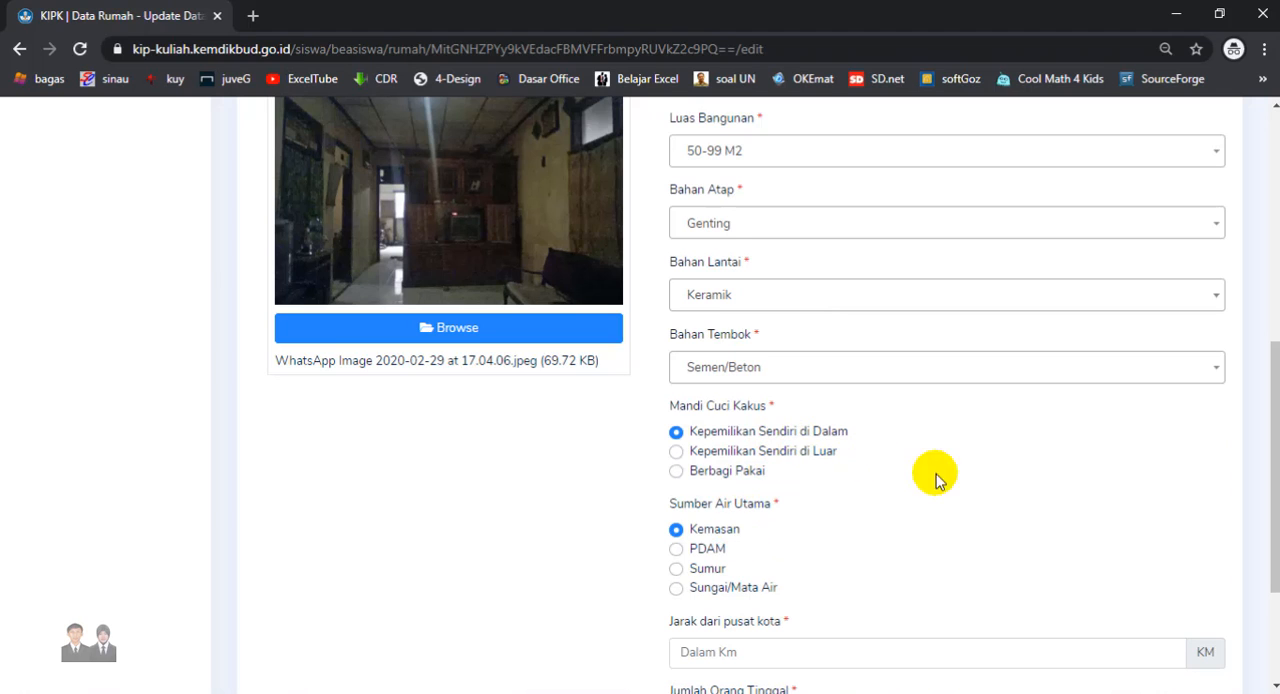
- Choose Sumur as the main water source and set the distance from the city centre to 3 km
{"action": "left_click", "coordinate": [676, 568]}
{"action": "scroll", "coordinate": [700, 500], "scroll_direction": "down", "scroll_amount": 2}
{"action": "left_click", "coordinate": [717, 450]}
{"action": "type", "text": "3"}
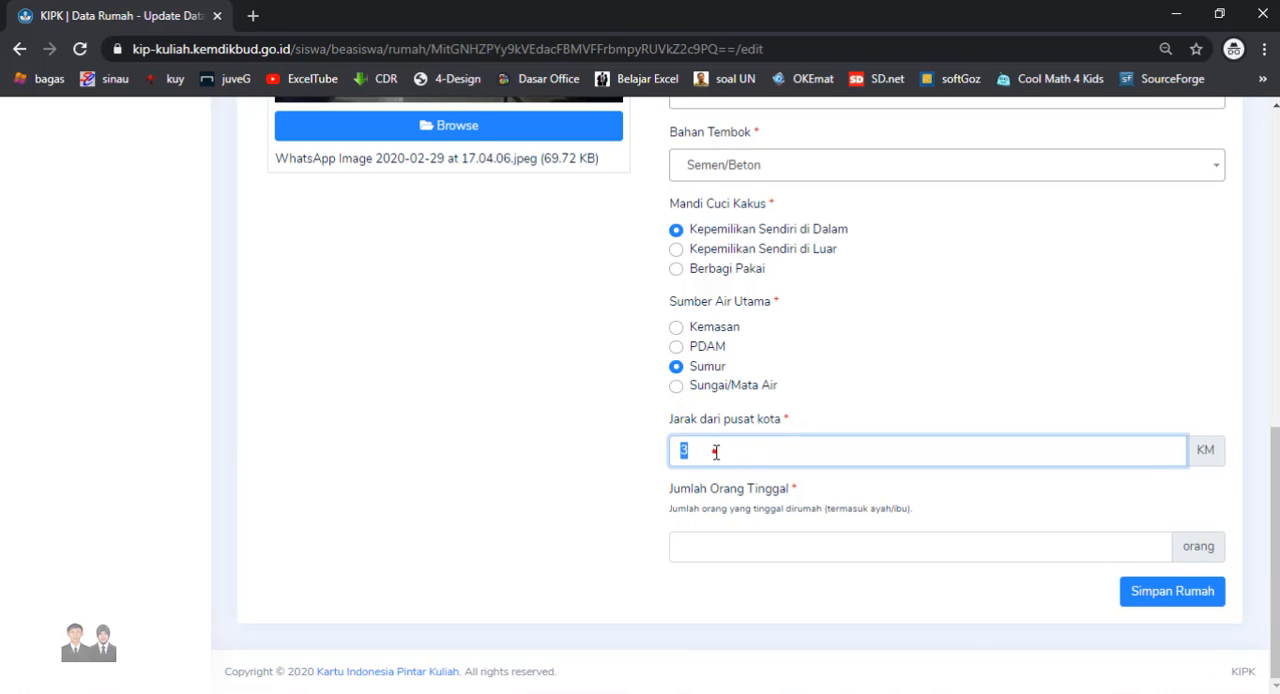
{"action": "type", "text": "2"}
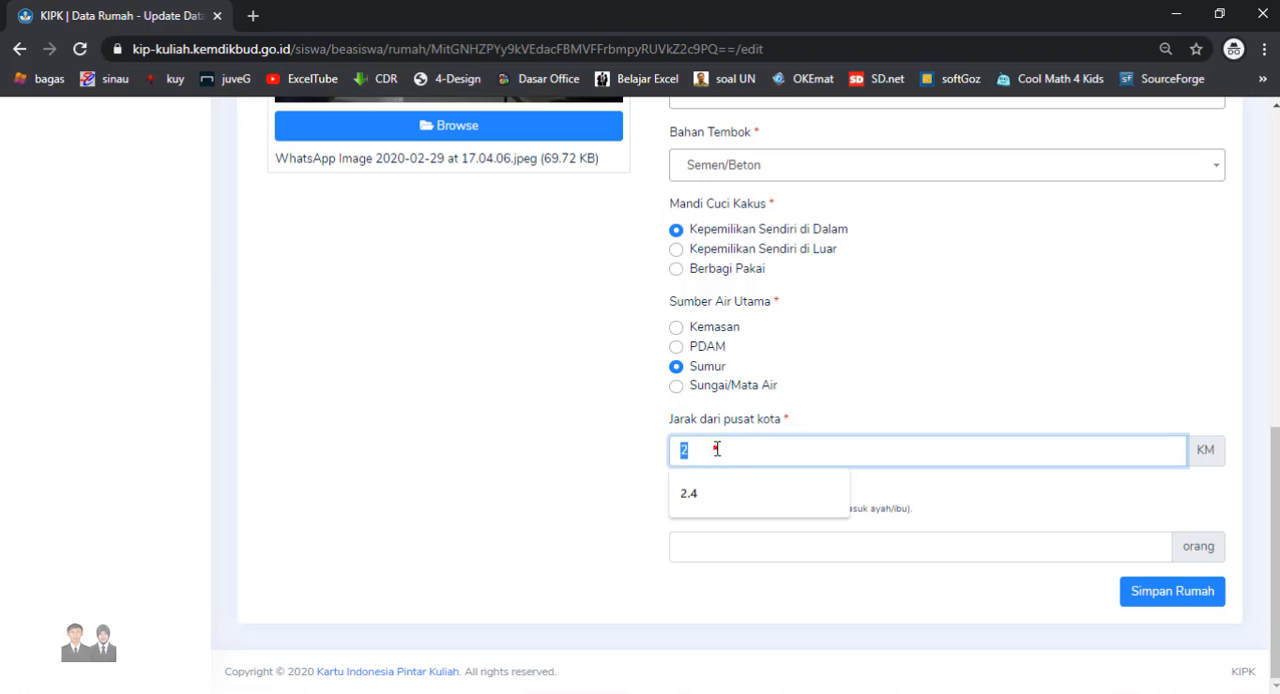
{"action": "key", "text": "BackSpace"}
{"action": "left_click", "coordinate": [722, 450]}
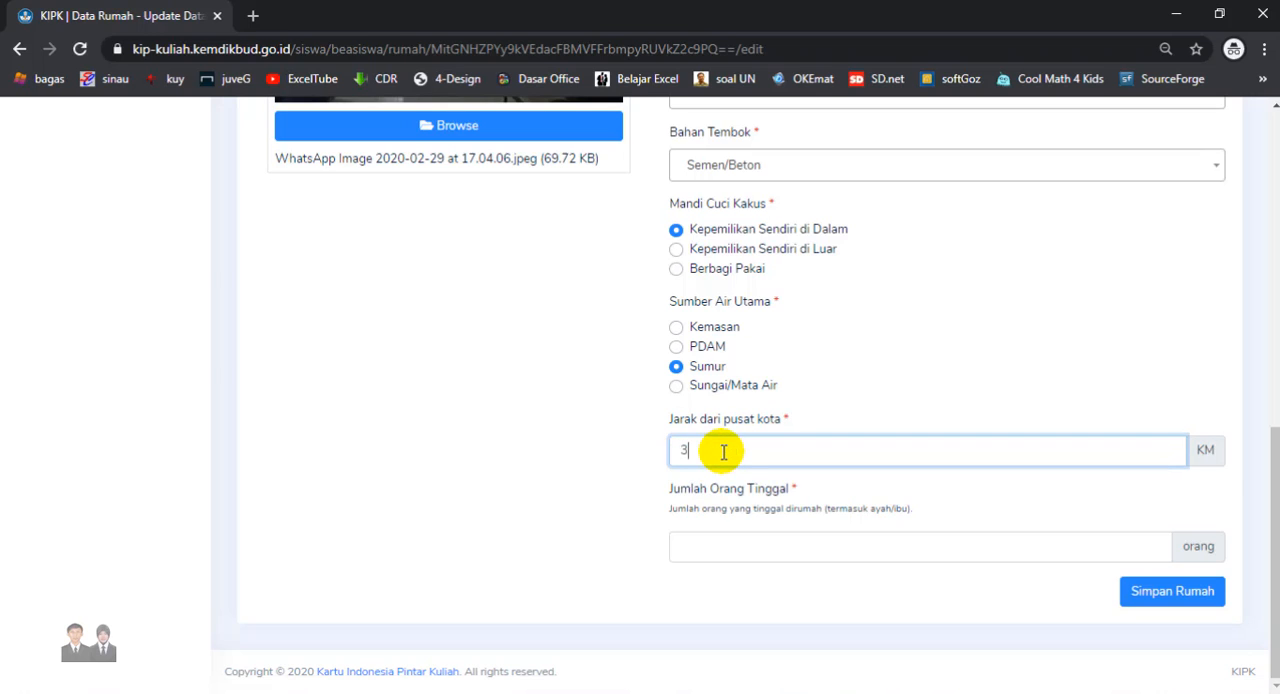
- Set the number of people living in the house to 3 and save the house data
{"action": "left_click", "coordinate": [721, 553]}
{"action": "type", "text": "3"}
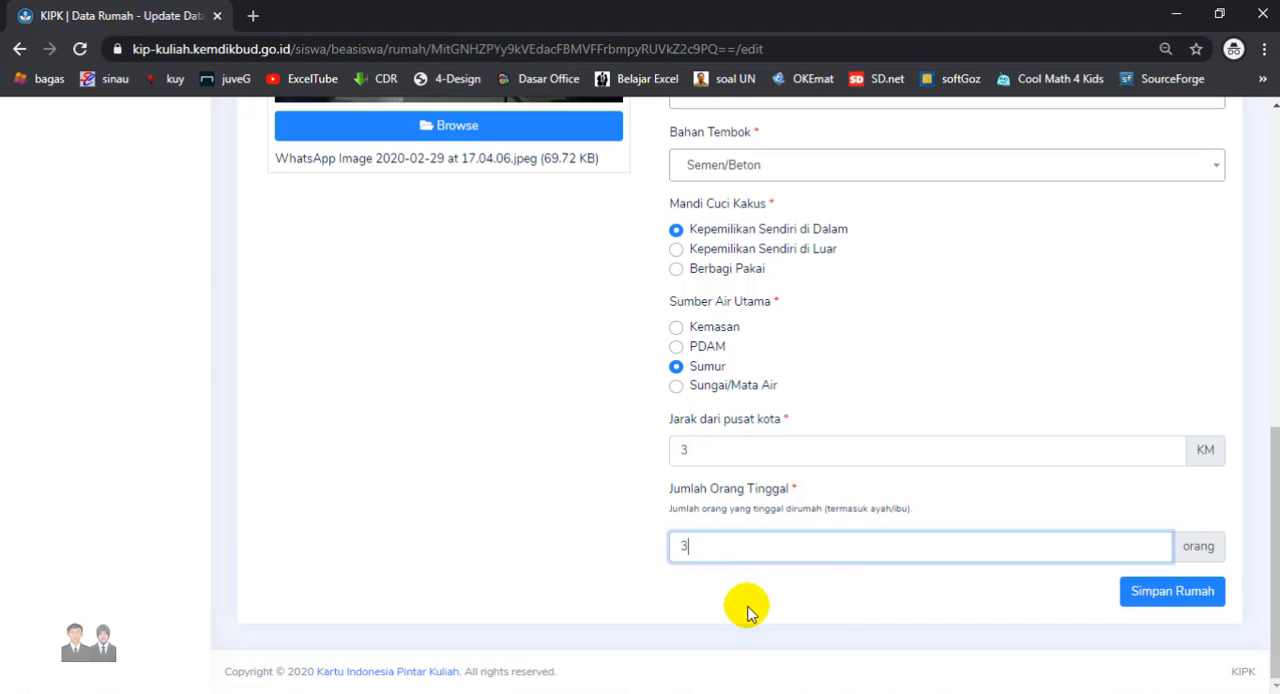
{"action": "left_click", "coordinate": [796, 599]}
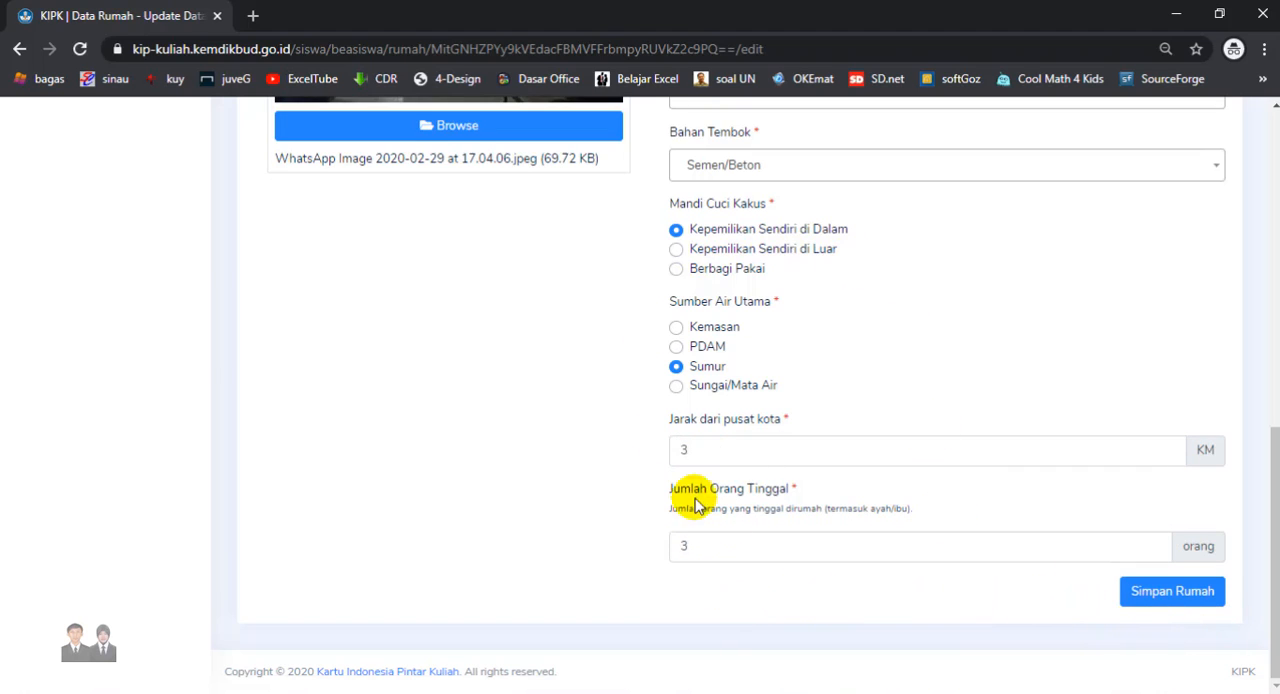
{"action": "left_click", "coordinate": [1165, 593]}
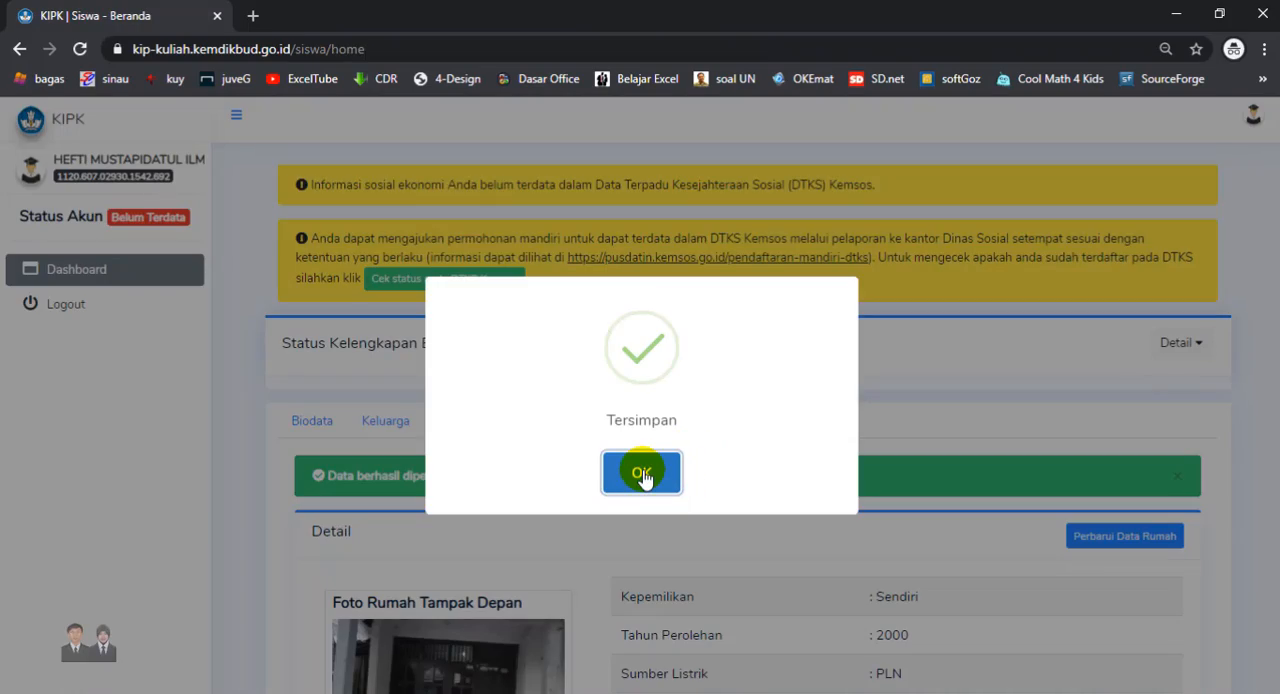
{"action": "left_click", "coordinate": [641, 472]}
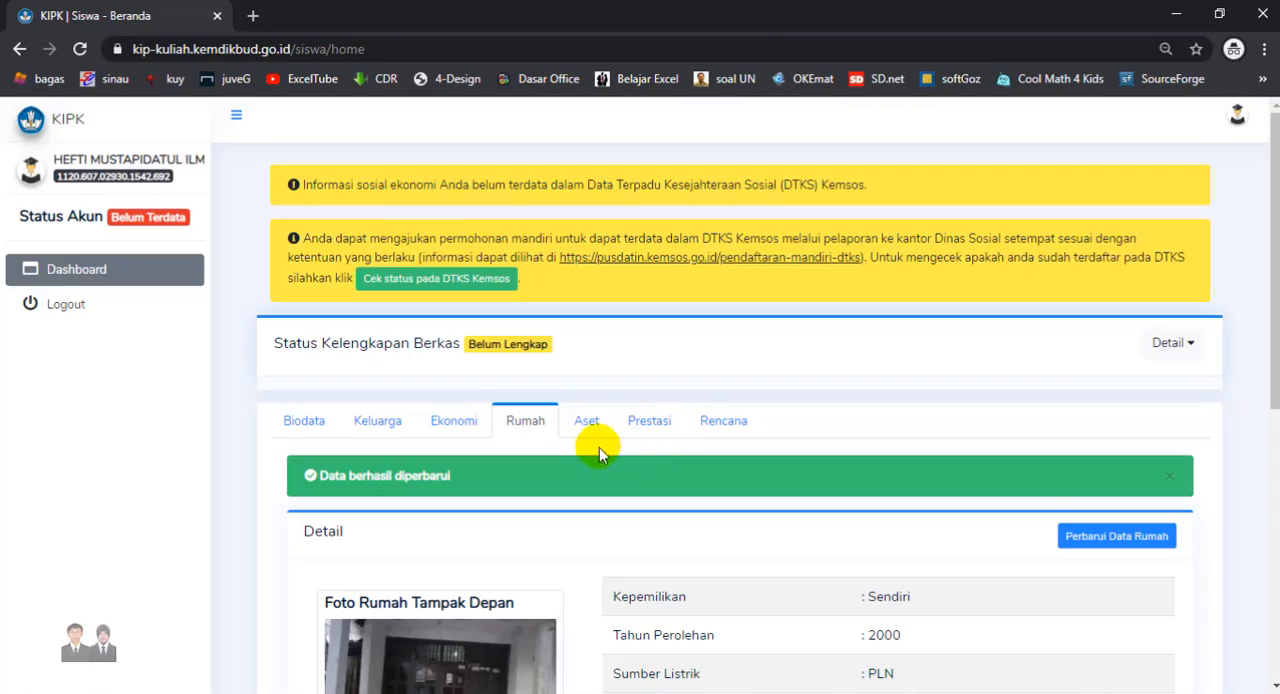
- Start a new asset named HP, brand XIAOMI, of type Alat Komunikasi, with acquisition year 2019
{"action": "left_click", "coordinate": [587, 421]}
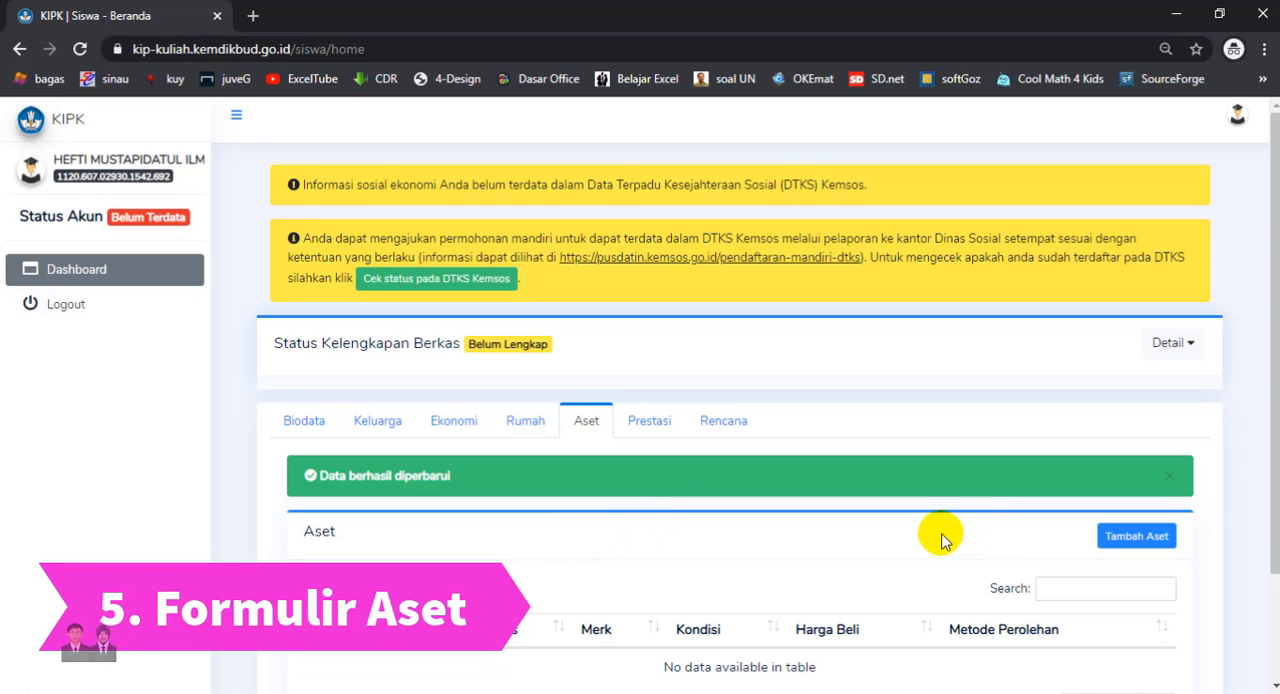
{"action": "left_click", "coordinate": [1150, 545]}
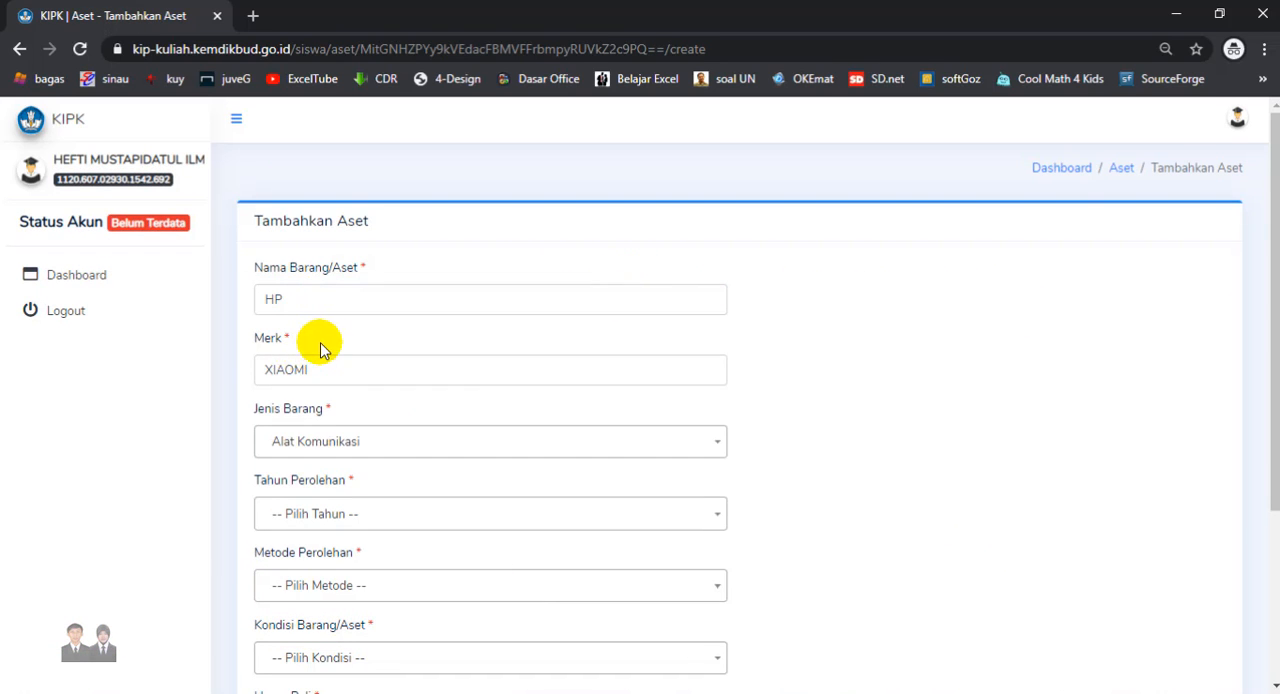
{"action": "left_click", "coordinate": [276, 338]}
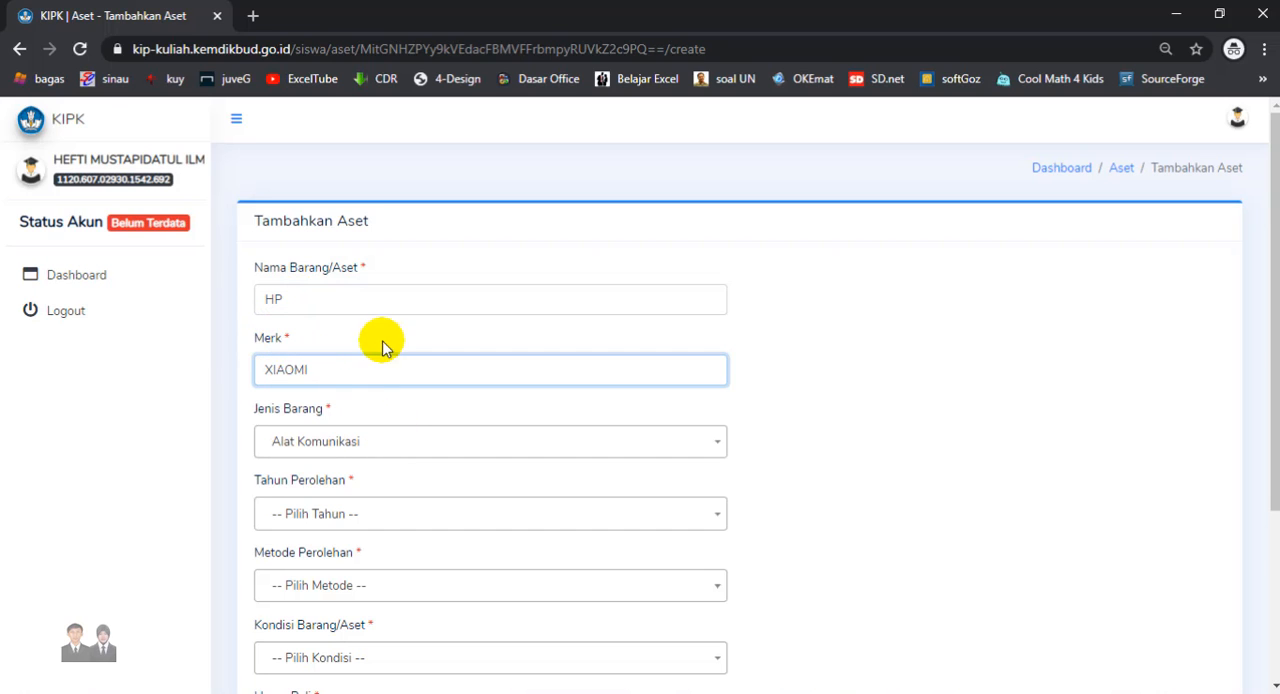
{"action": "left_click", "coordinate": [374, 511]}
{"action": "left_click", "coordinate": [294, 410]}
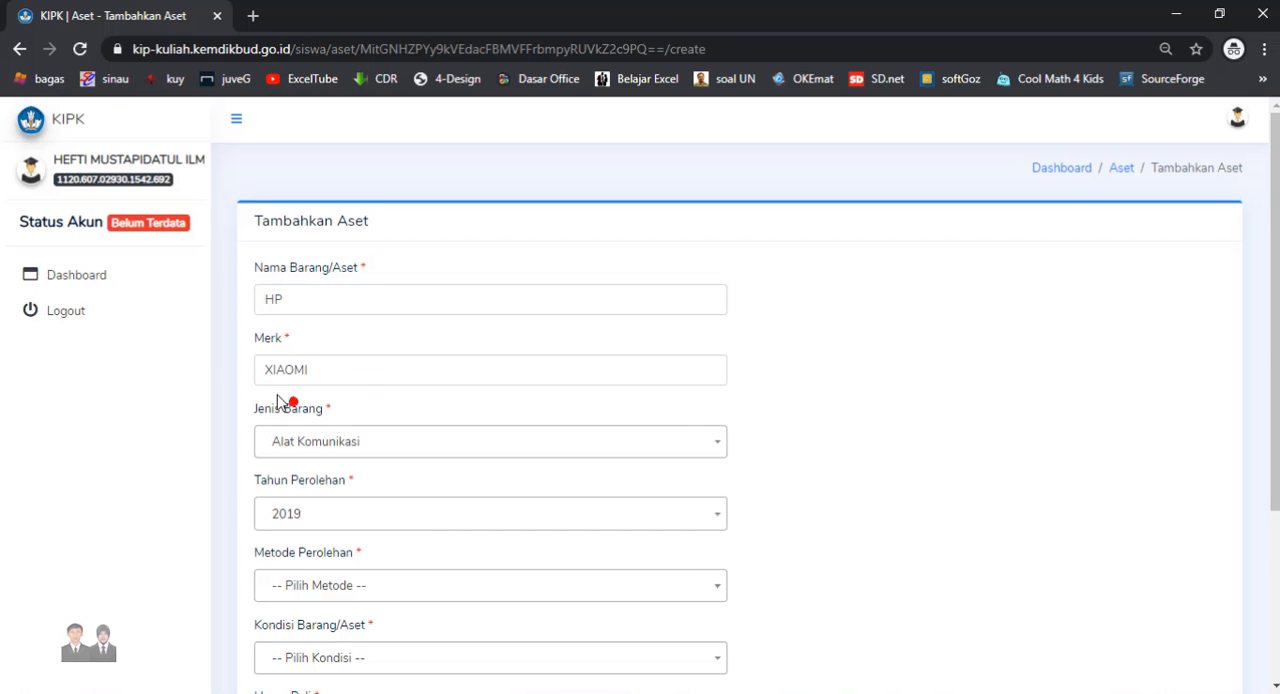
- Set the asset's acquisition to Membeli Tunai, condition to Berfungsi, purchase price to Rp. 500.000 and selling price to Rp. 300.000, and add it
{"action": "left_click", "coordinate": [386, 586]}
{"action": "left_click", "coordinate": [299, 495]}
{"action": "left_click", "coordinate": [337, 657]}
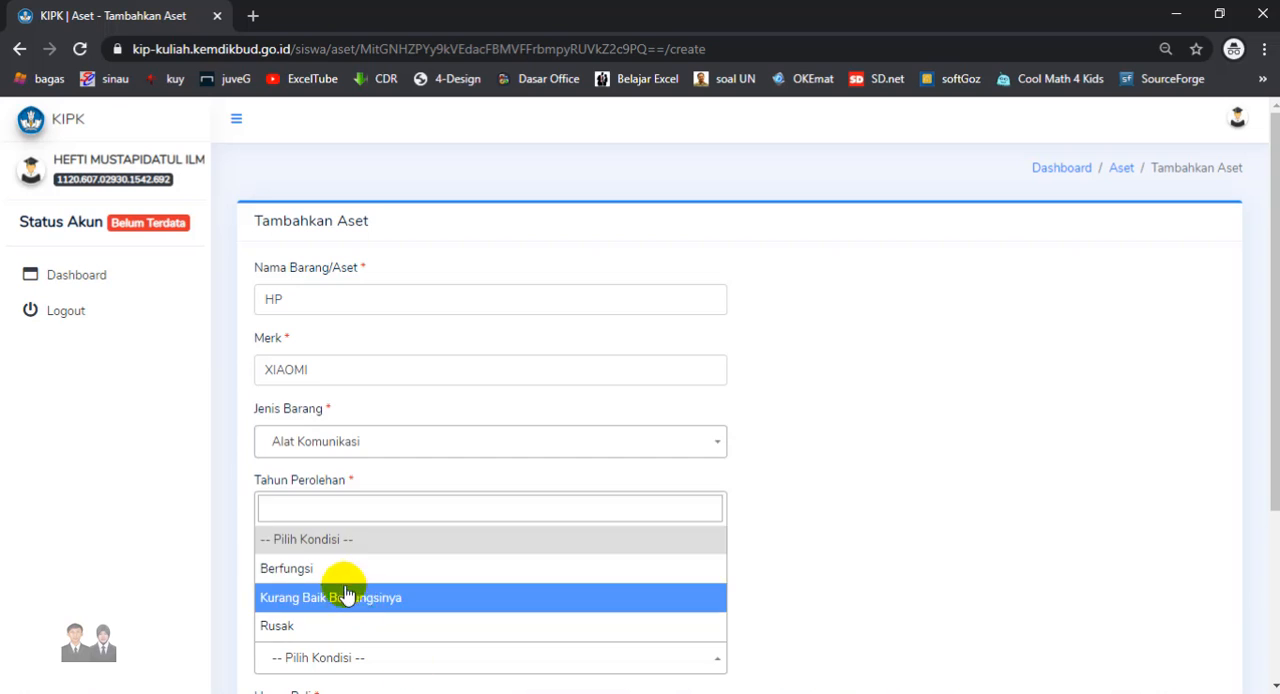
{"action": "left_click", "coordinate": [337, 568]}
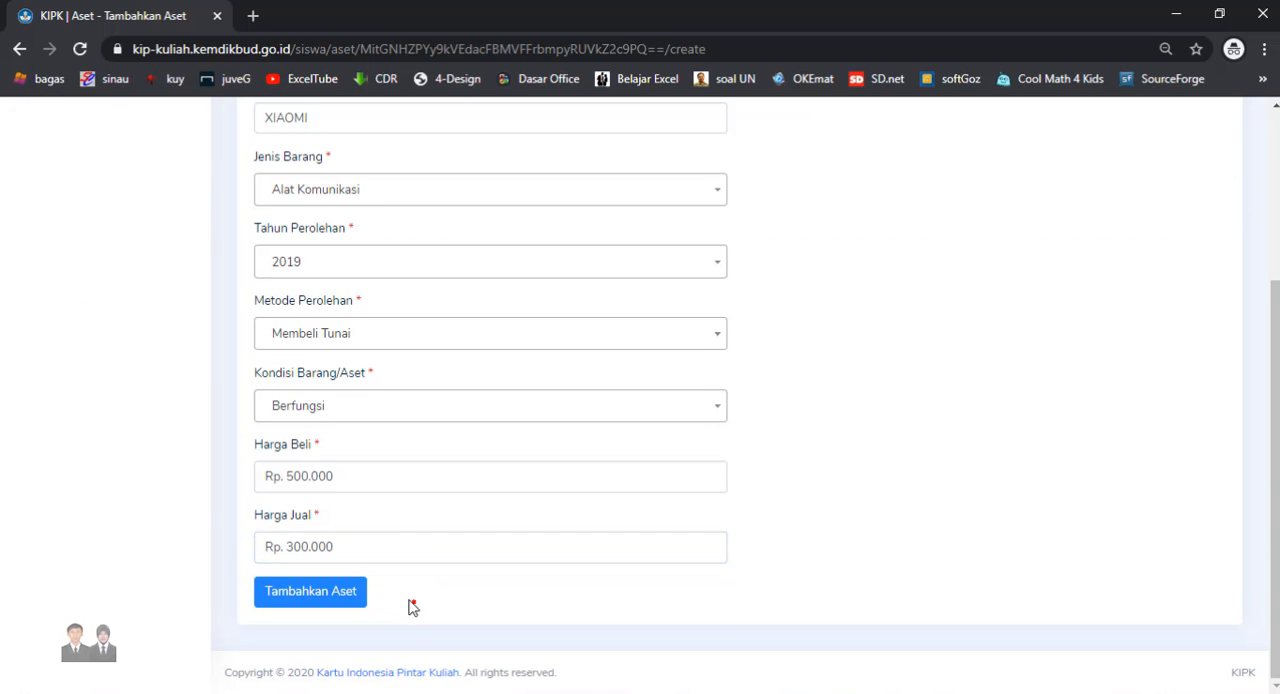
{"action": "left_click", "coordinate": [337, 591]}
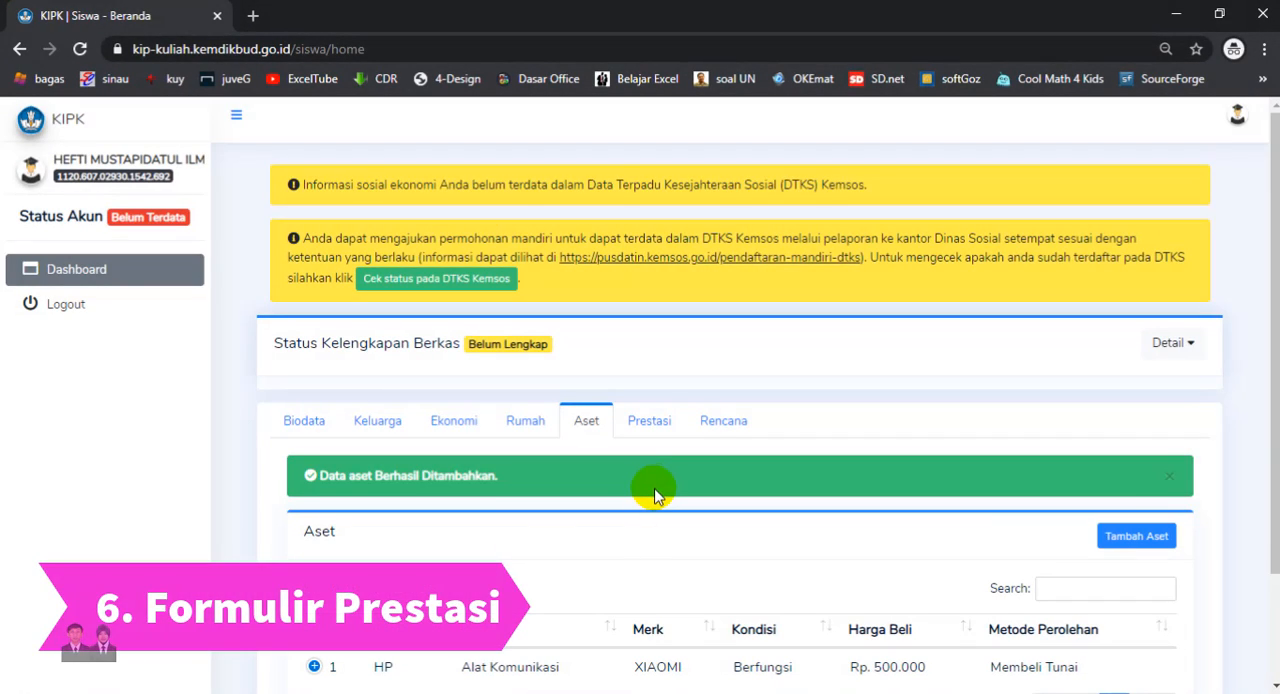
- Start a new achievement named Lomba Cerdas Cermat Kesehatan as Kelompok/Tim at Kabupaten/Kota level, with year 2019
{"action": "left_click", "coordinate": [648, 421]}
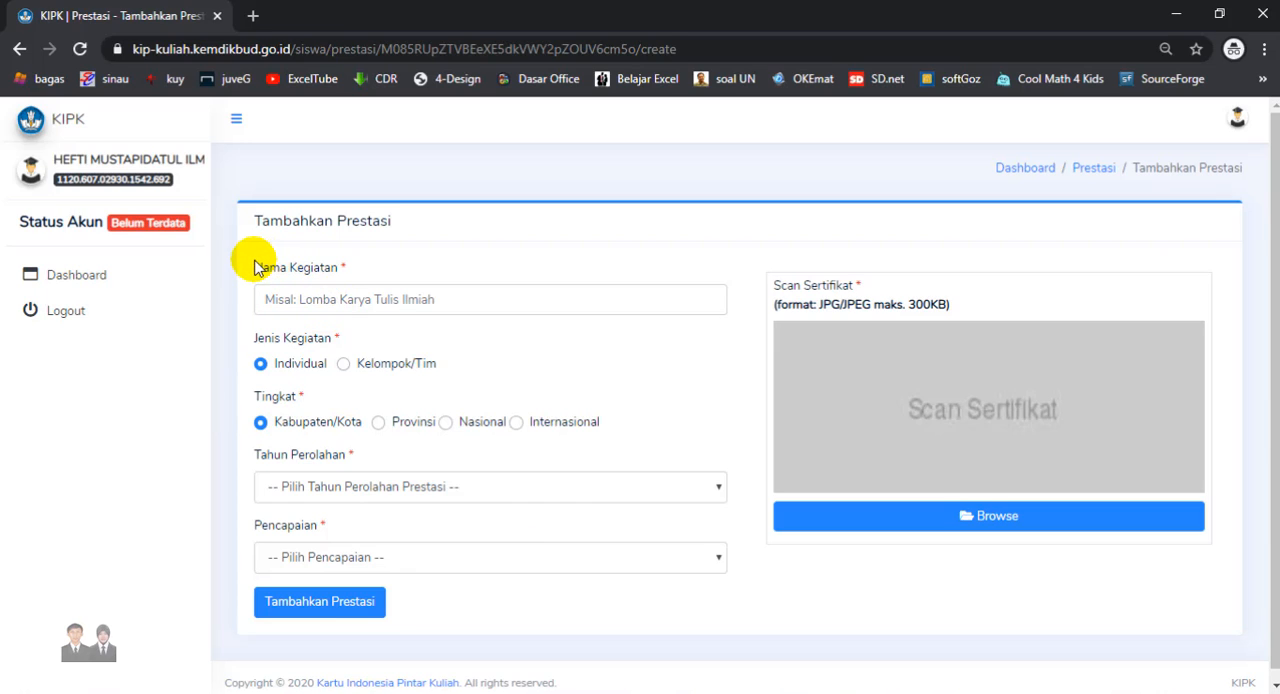
{"action": "left_click", "coordinate": [290, 300]}
{"action": "type", "text": "Lomba Cerdas Cermat Kesehatan"}
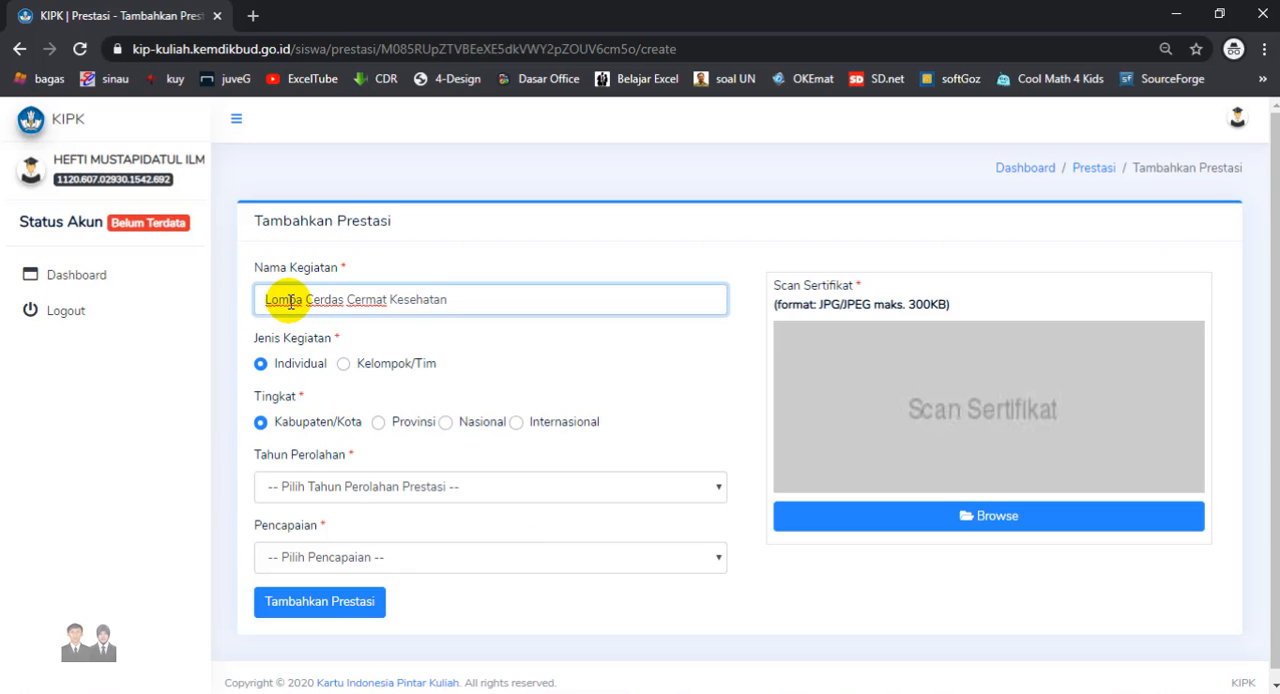
{"action": "left_click", "coordinate": [343, 366]}
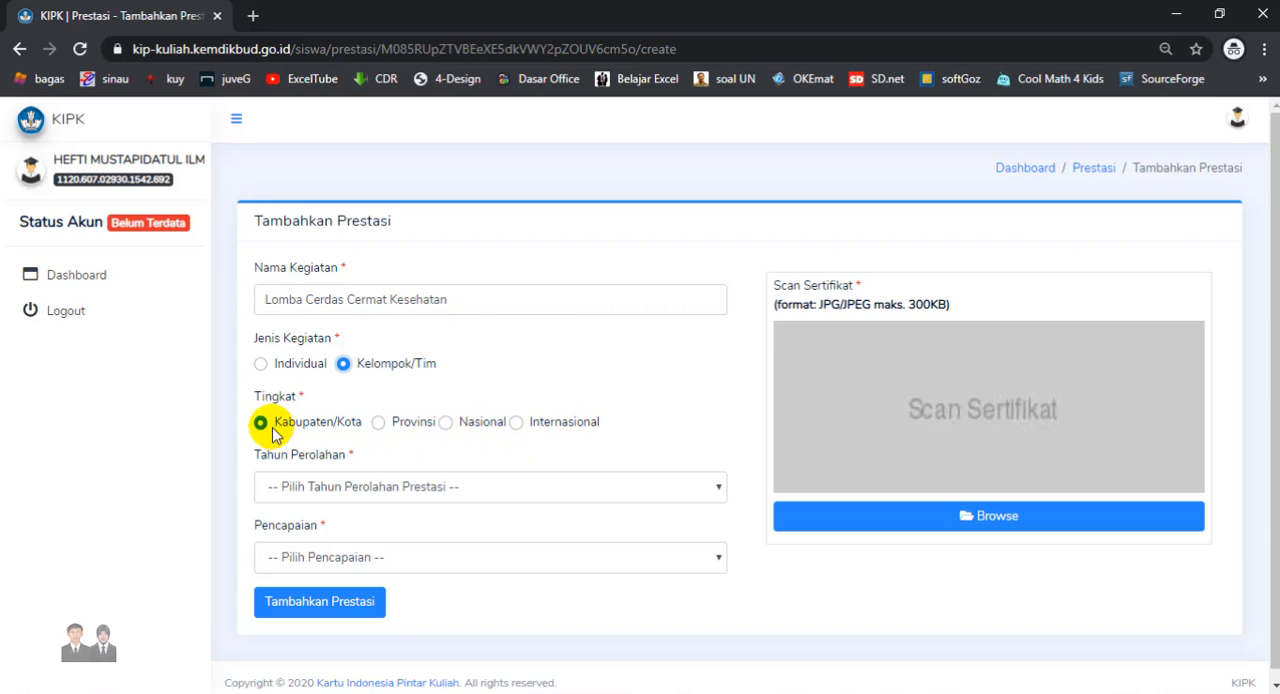
{"action": "left_click", "coordinate": [362, 490]}
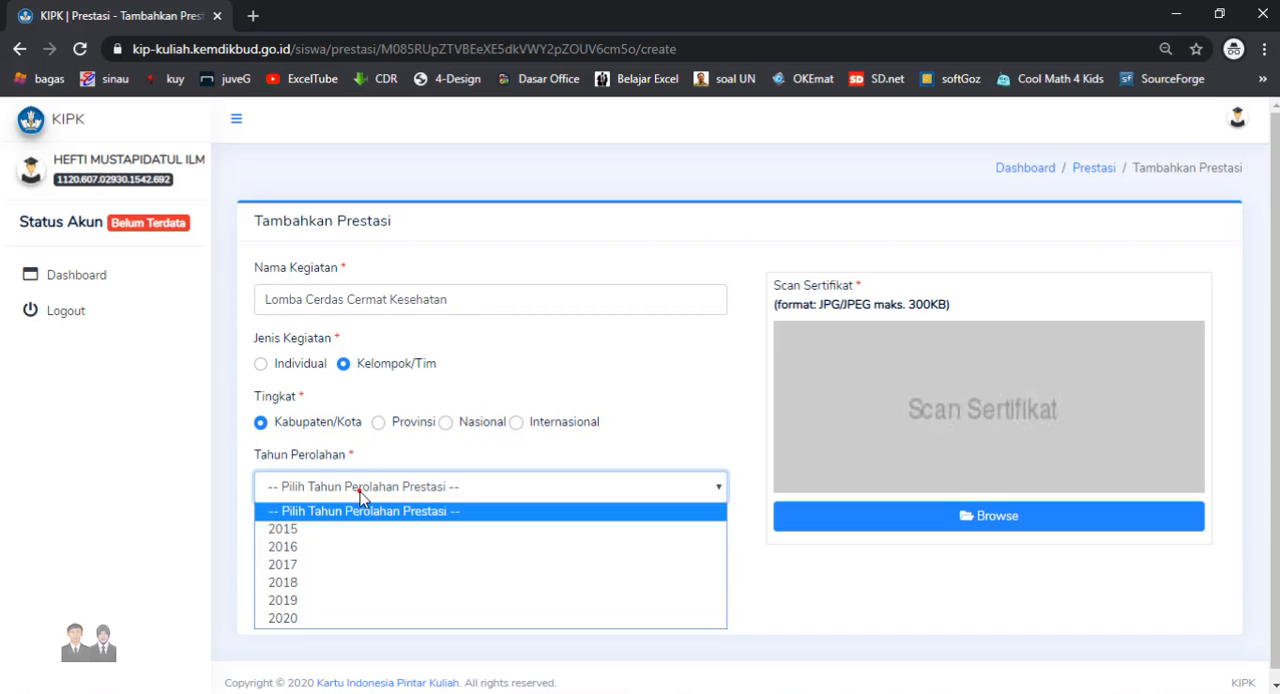
{"action": "left_click", "coordinate": [325, 601]}
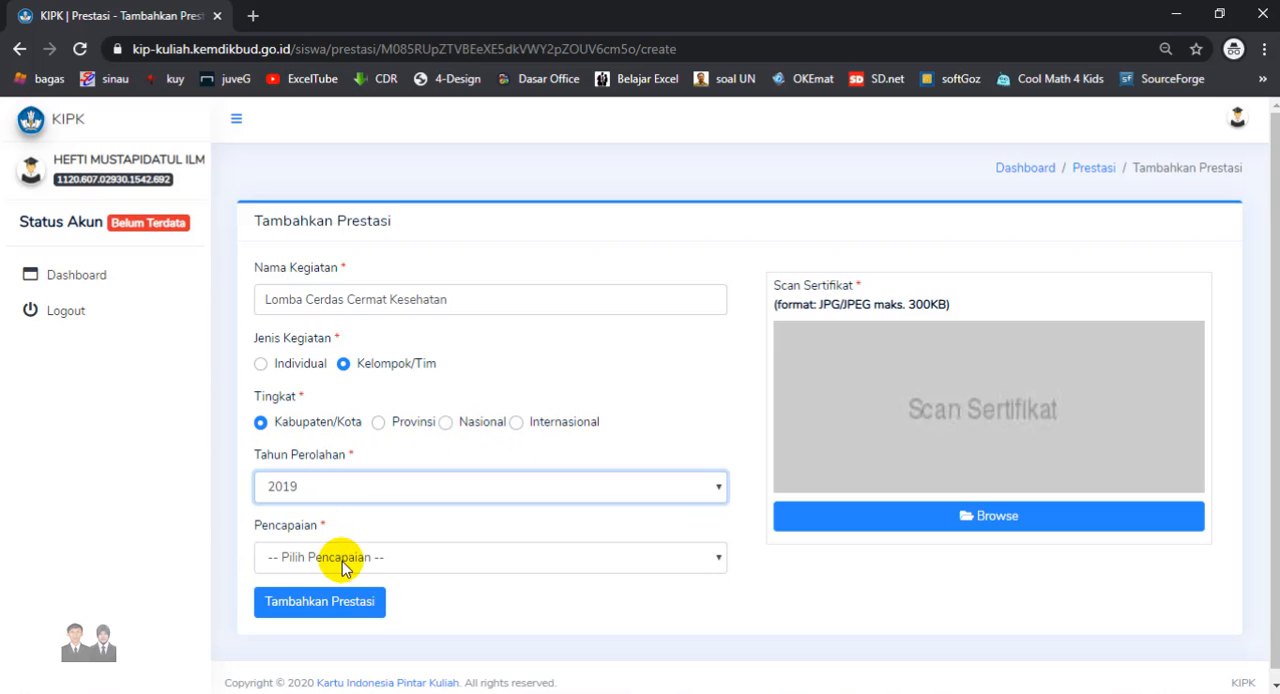
- Set the achievement's result to Lainnya and describe it as Peserta
{"action": "left_click", "coordinate": [342, 561]}
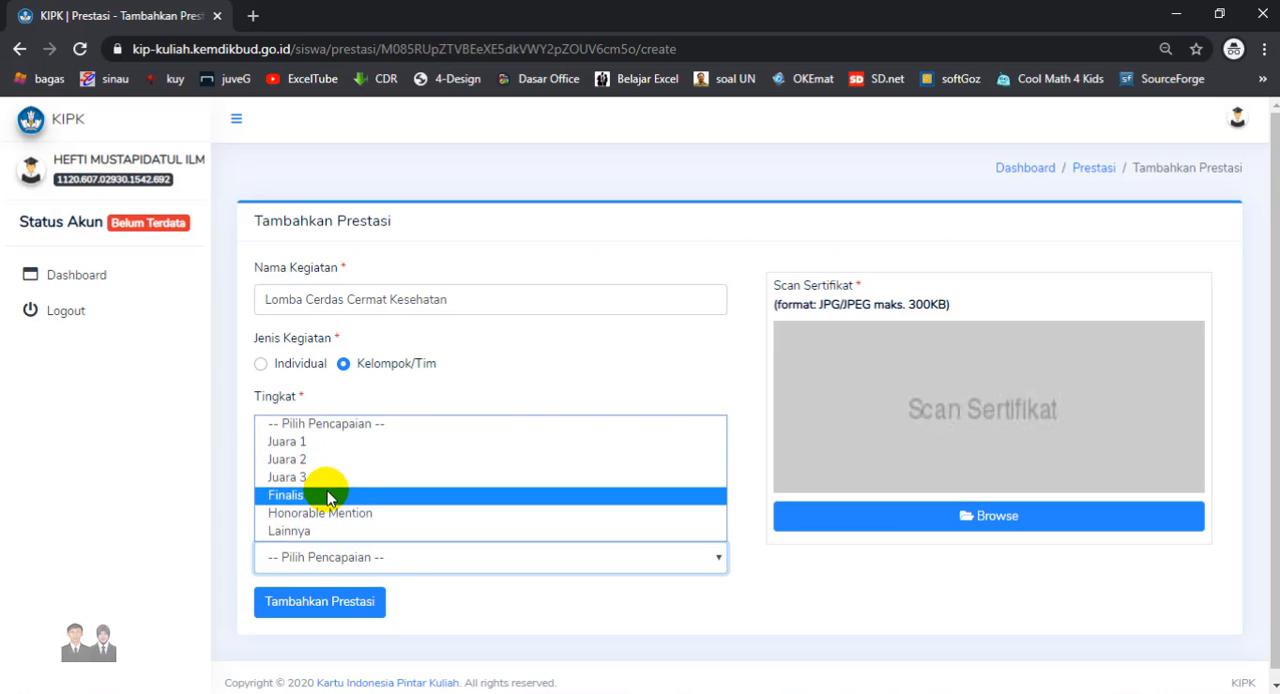
{"action": "left_click", "coordinate": [329, 531]}
{"action": "left_click", "coordinate": [380, 585]}
{"action": "type", "text": "Peserta"}
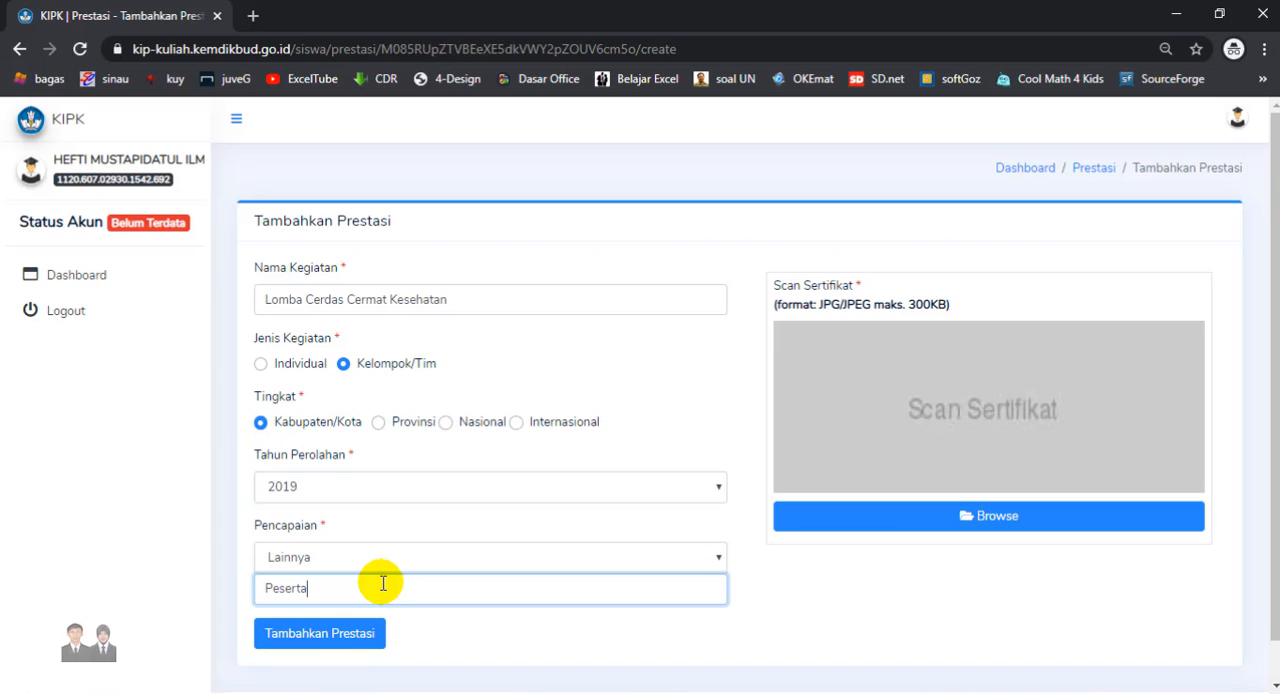
{"action": "left_click", "coordinate": [770, 575]}
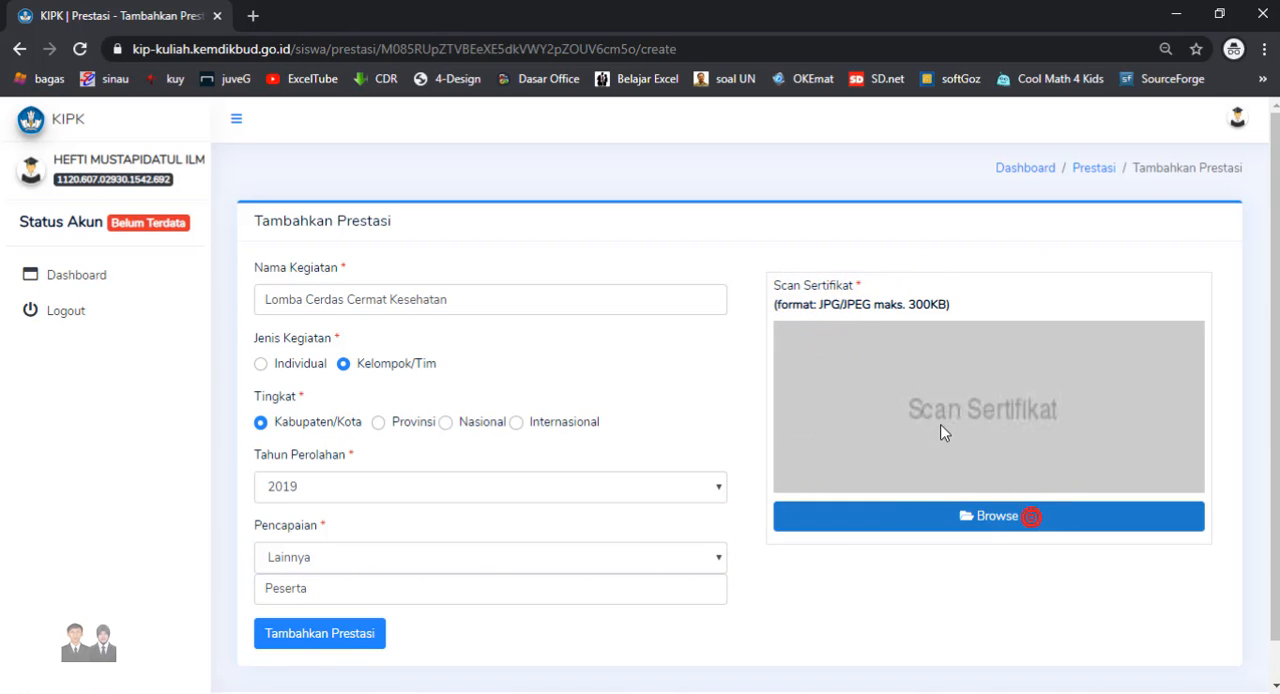
- Upload the LCCK certificate image as the scanned certificate and add the achievement
{"action": "left_click", "coordinate": [993, 517]}
{"action": "left_click", "coordinate": [663, 220]}
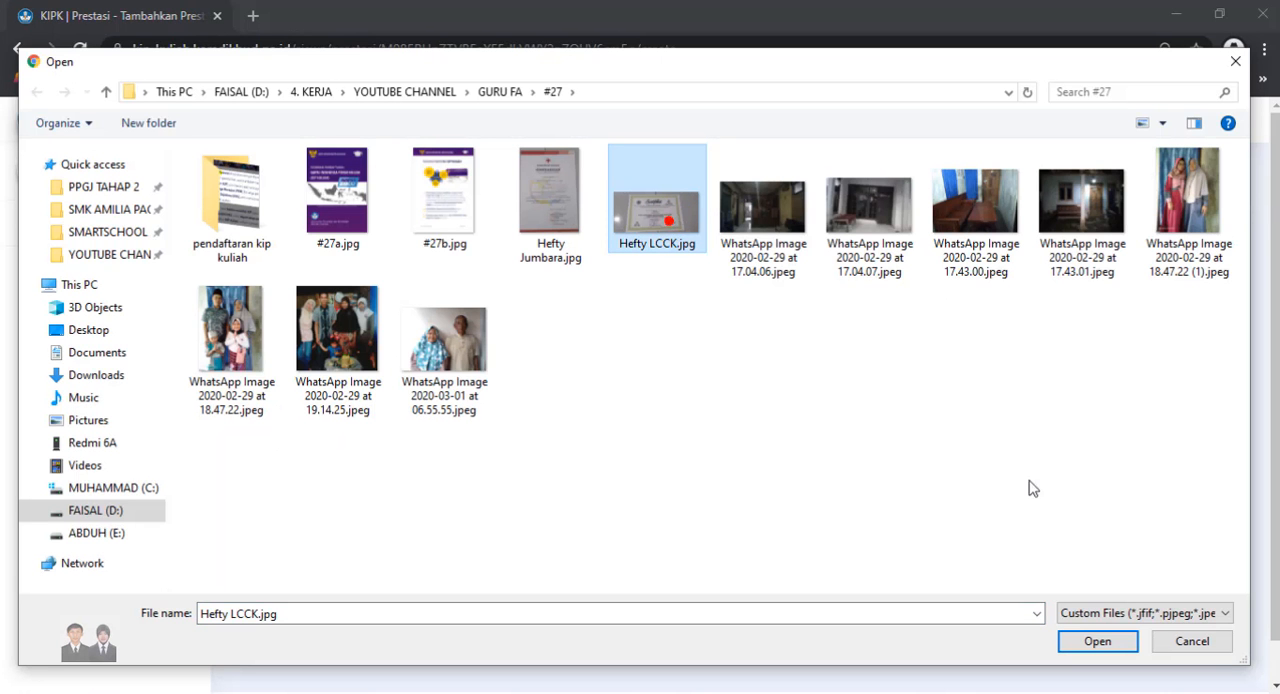
{"action": "left_click", "coordinate": [1097, 643]}
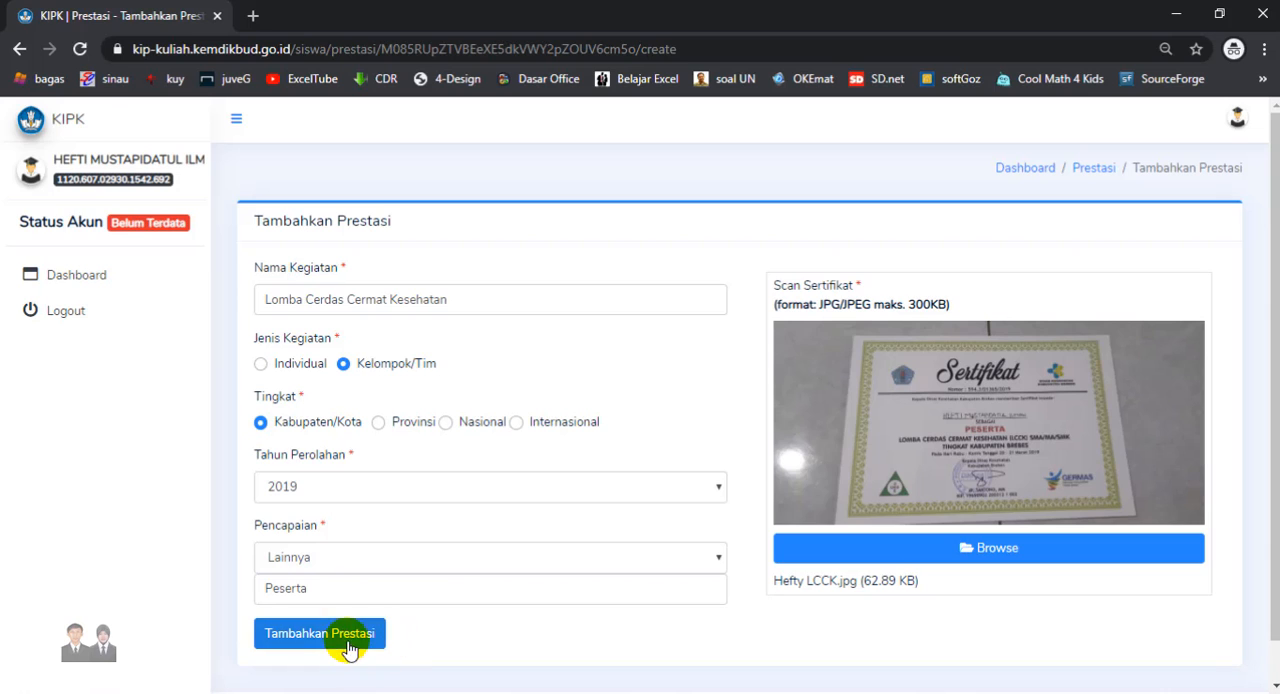
{"action": "left_click", "coordinate": [314, 650]}
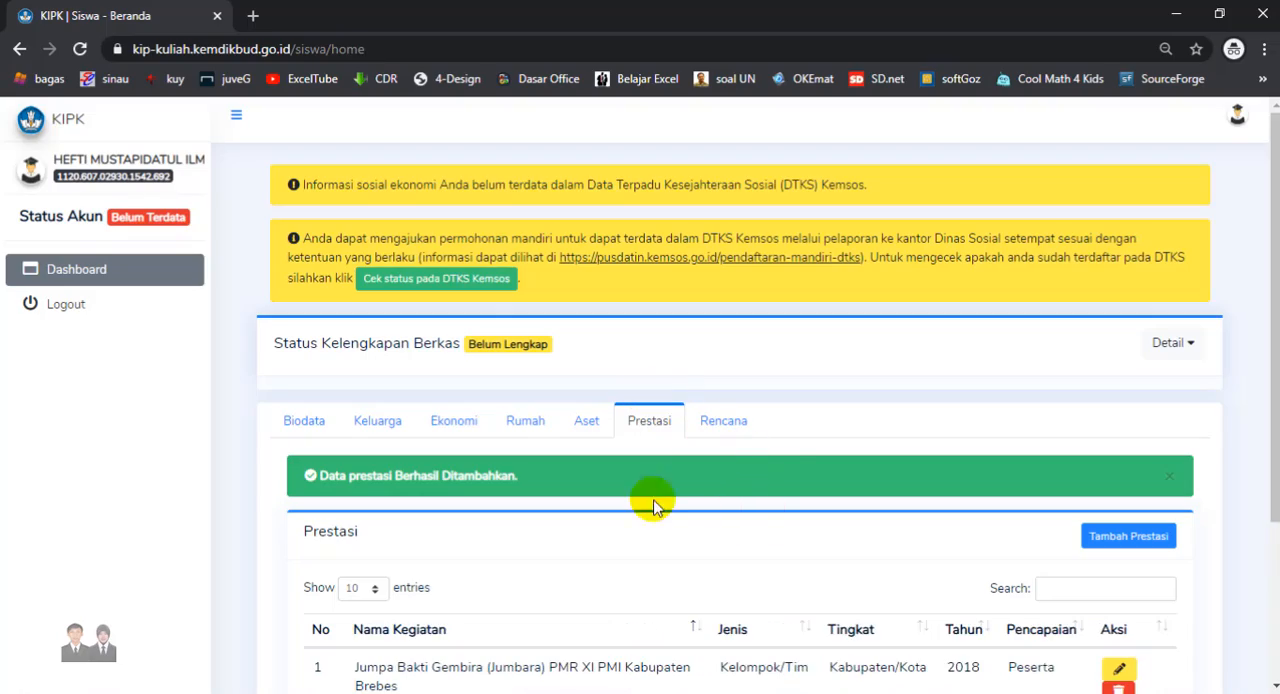
- Open the Rencana form for updating and choose Kos/Sewa as the living plan with Dukungan Keluarga set to Ya
{"action": "scroll", "coordinate": [651, 540], "scroll_direction": "down", "scroll_amount": 2}
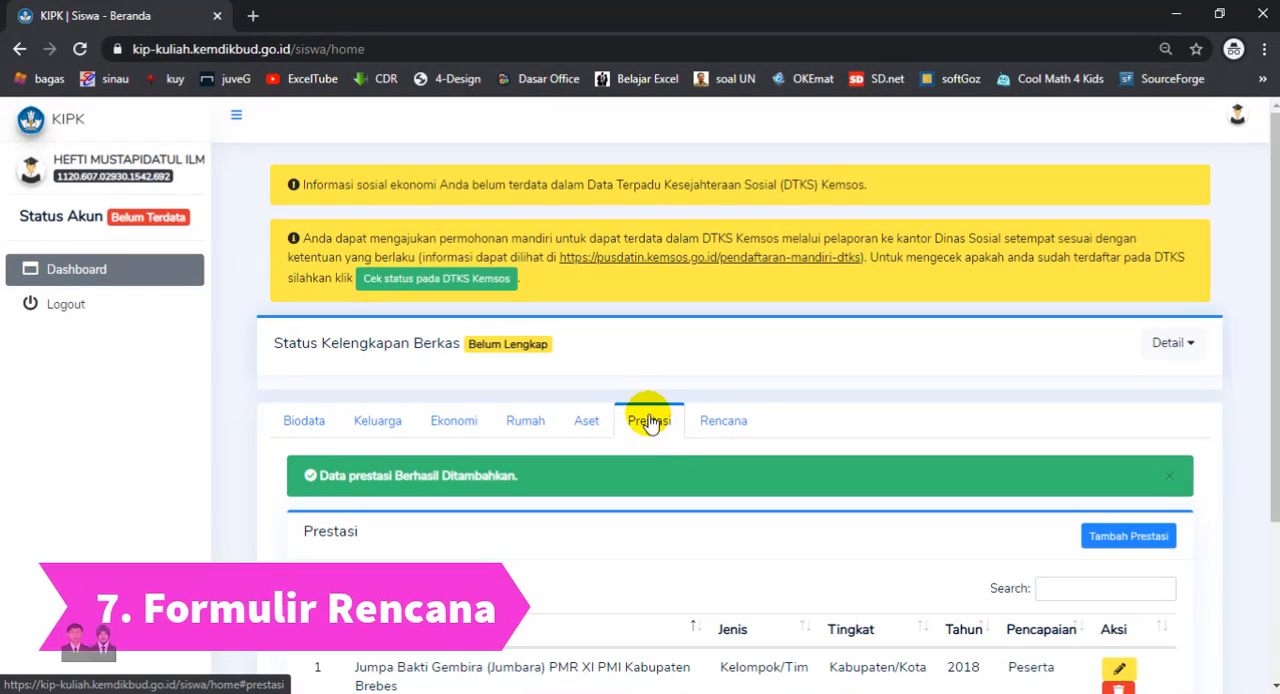
{"action": "left_click", "coordinate": [723, 420]}
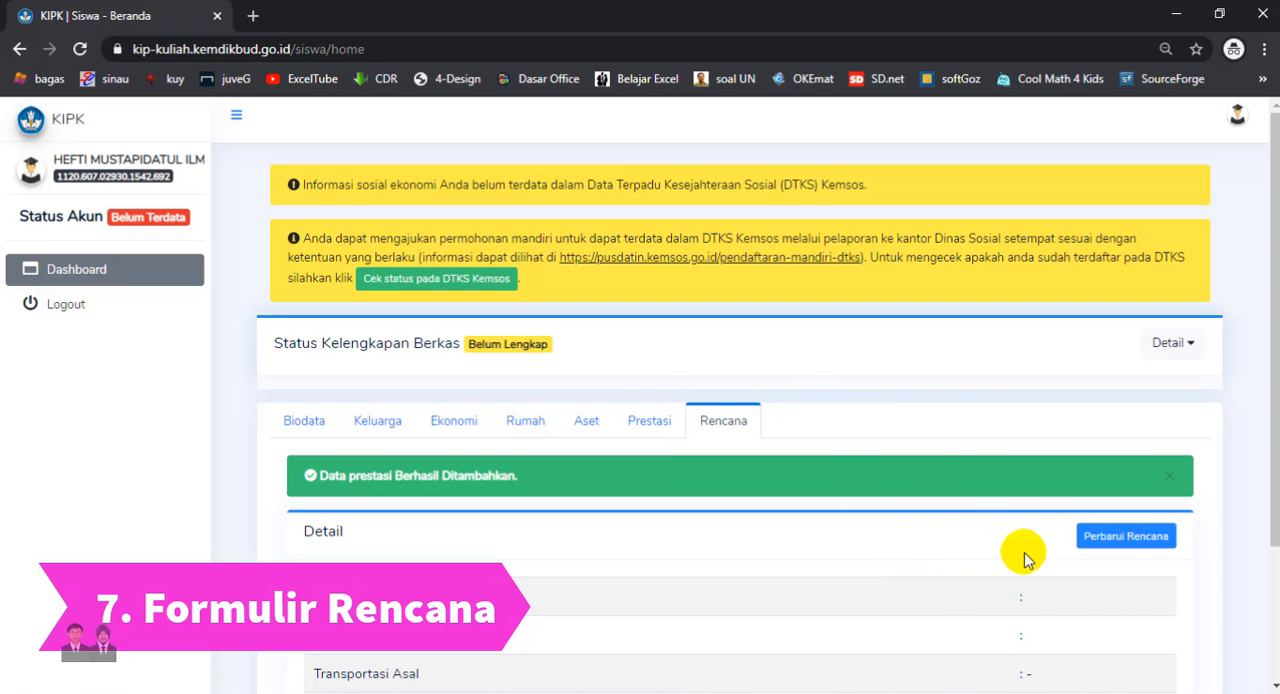
{"action": "left_click", "coordinate": [1150, 538]}
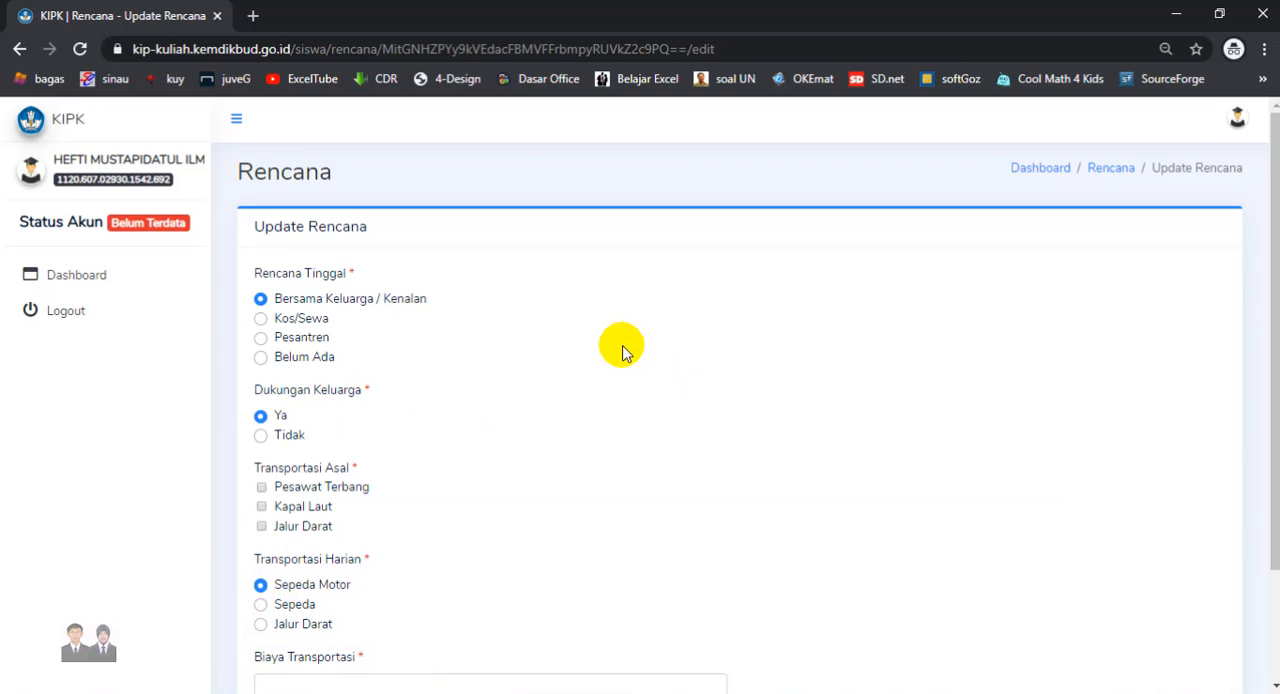
{"action": "scroll", "coordinate": [1274, 300], "scroll_direction": "down", "scroll_amount": 1}
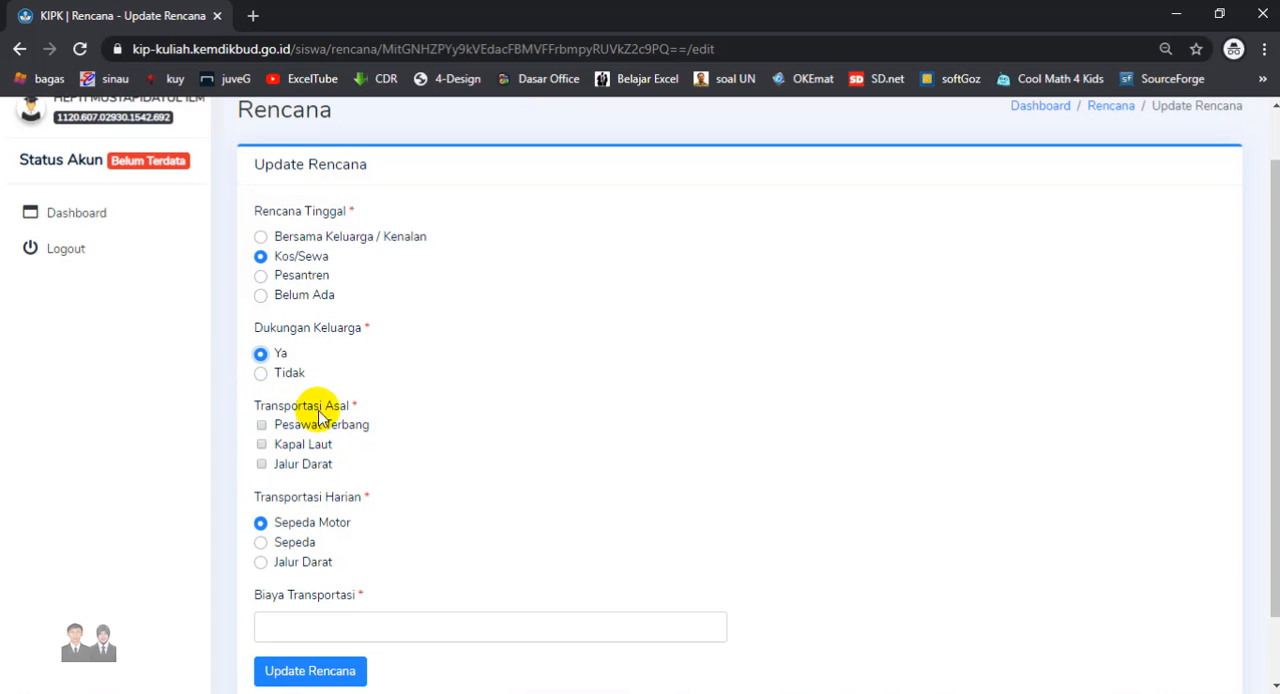
- Set both Transportasi Asal and Transportasi Harian to Jalur Darat, enter Rp 20.000 as the transport cost, and save the plan
{"action": "left_click", "coordinate": [328, 464]}
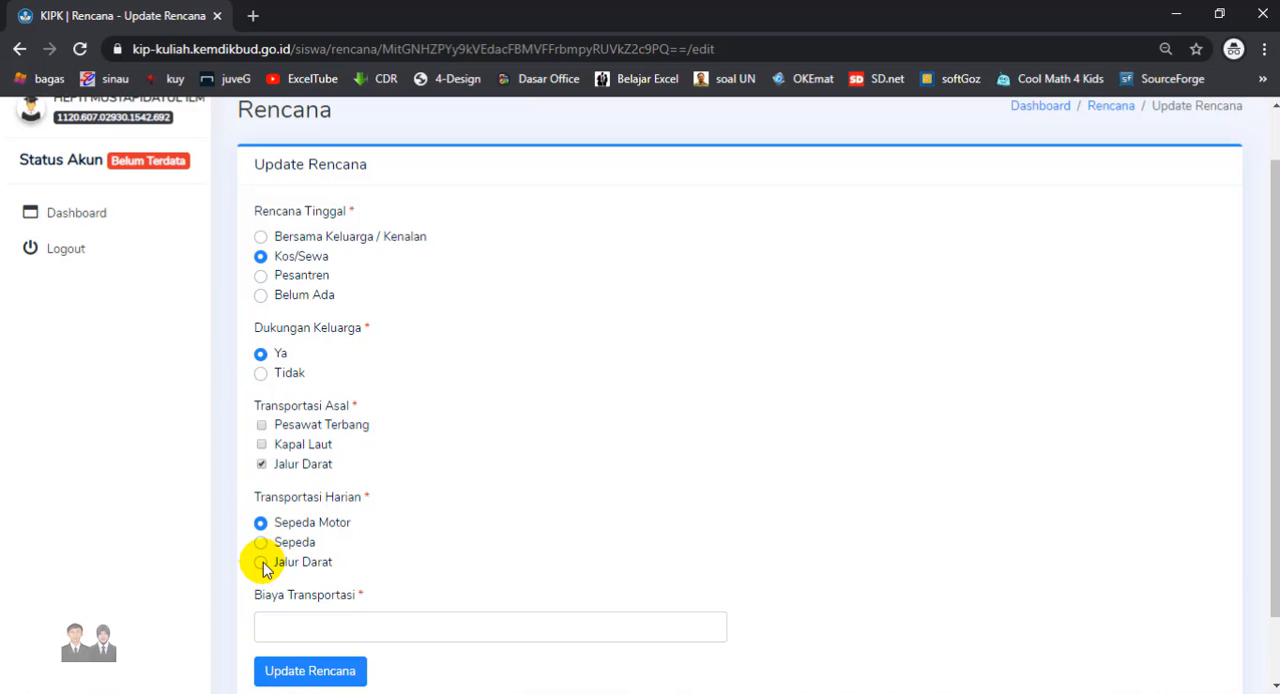
{"action": "left_click", "coordinate": [295, 625]}
{"action": "type", "text": "200000"}
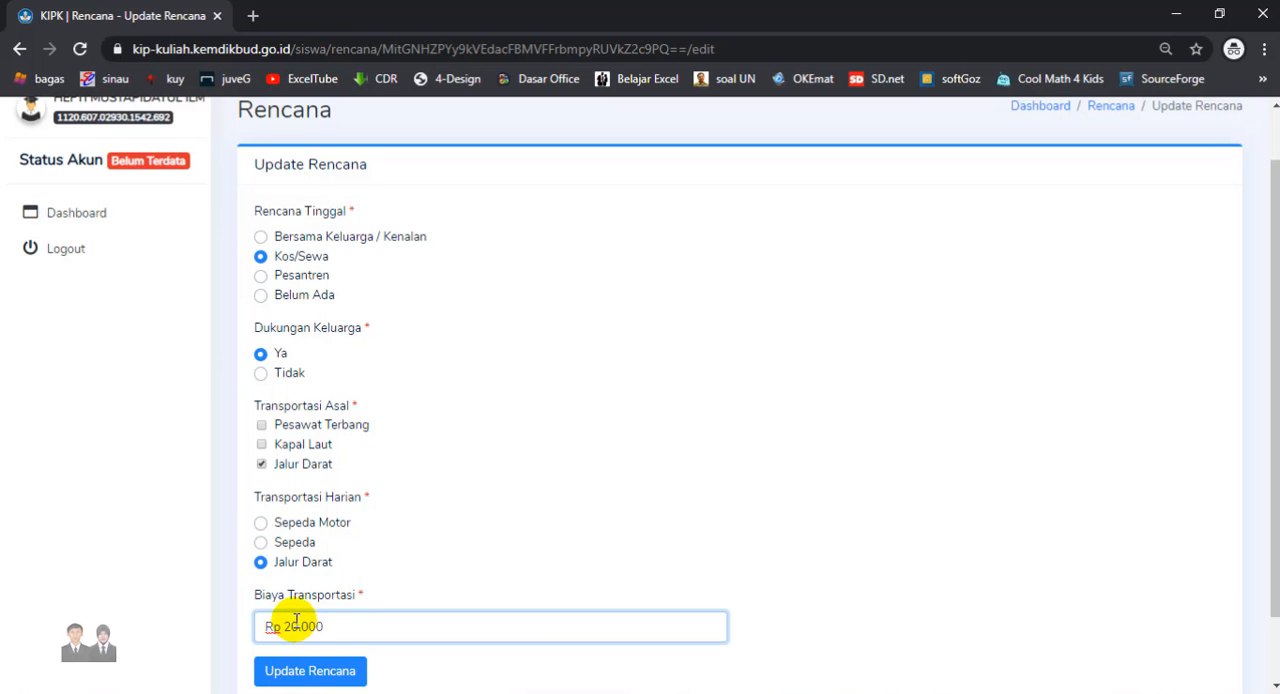
{"action": "left_click", "coordinate": [360, 673]}
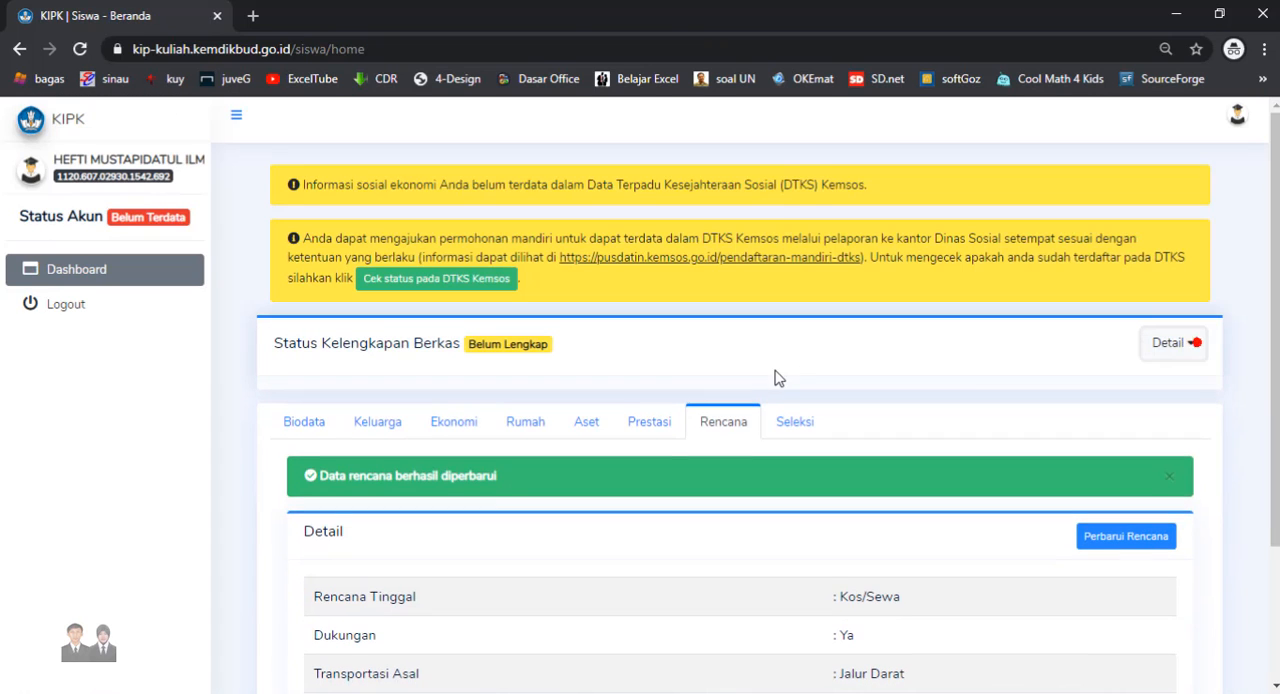